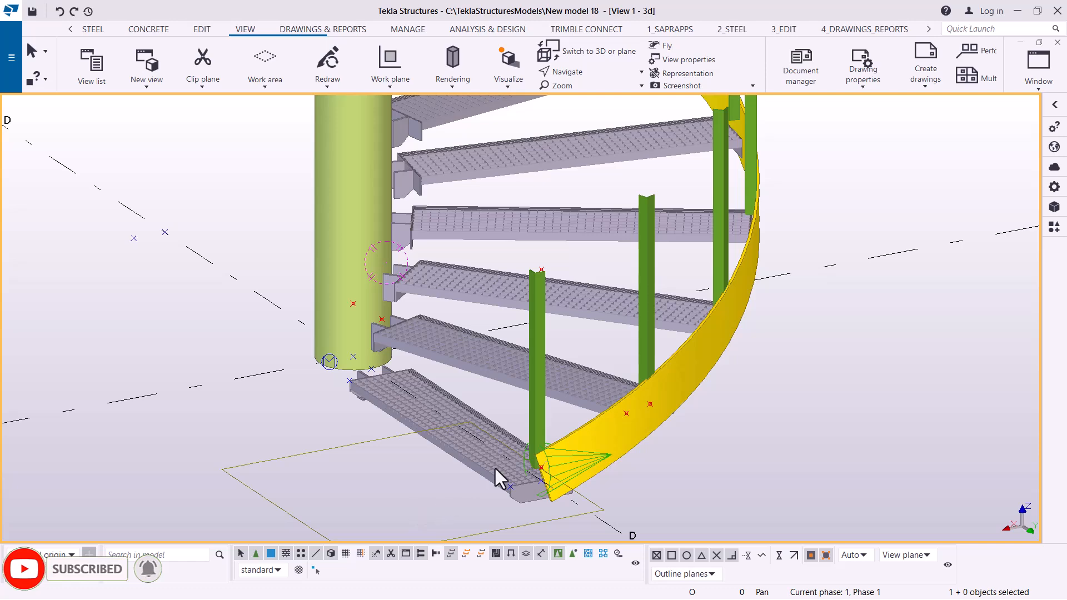
Step: Examine the spiral stair's treads, posts and outer stringer from several angles
scroll(539, 461, "up", 3)
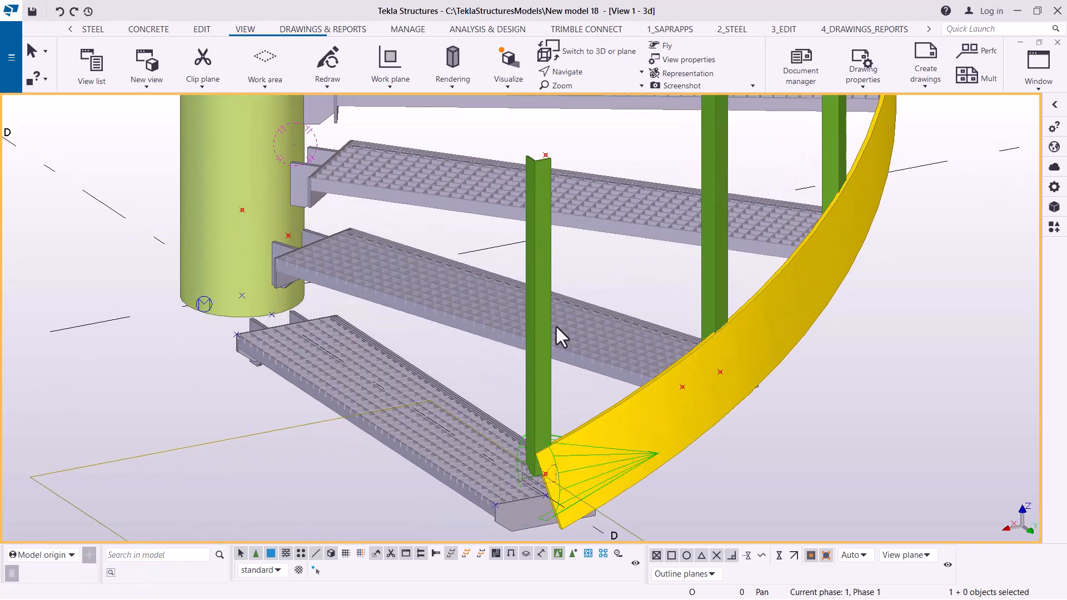
scroll(543, 367, "down", 5)
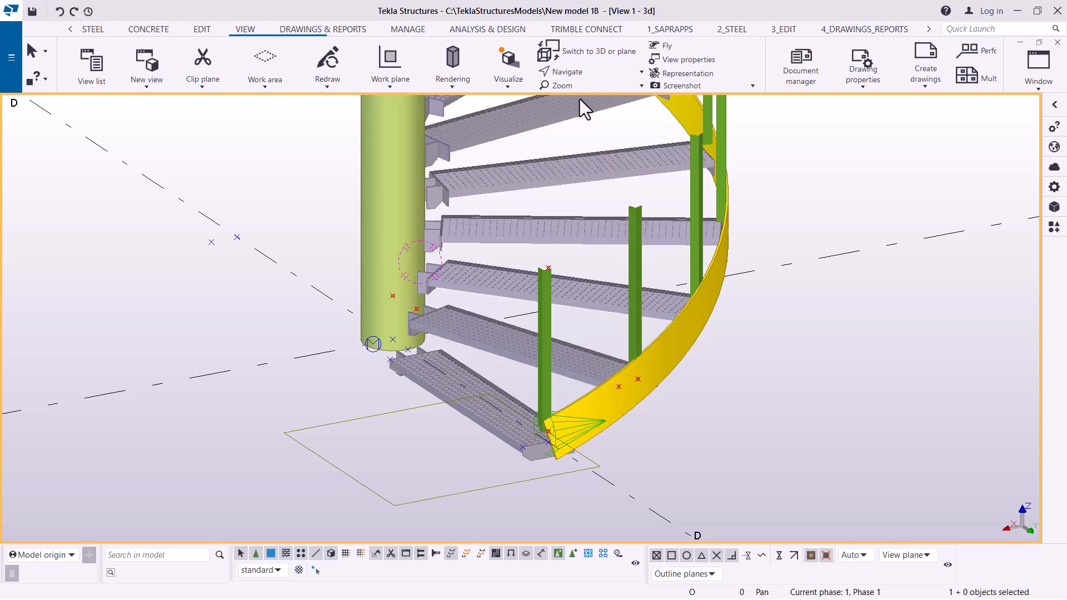
left_click(585, 72)
left_click(591, 96)
left_click_drag(608, 297, 395, 345)
scroll(395, 345, "down", 8)
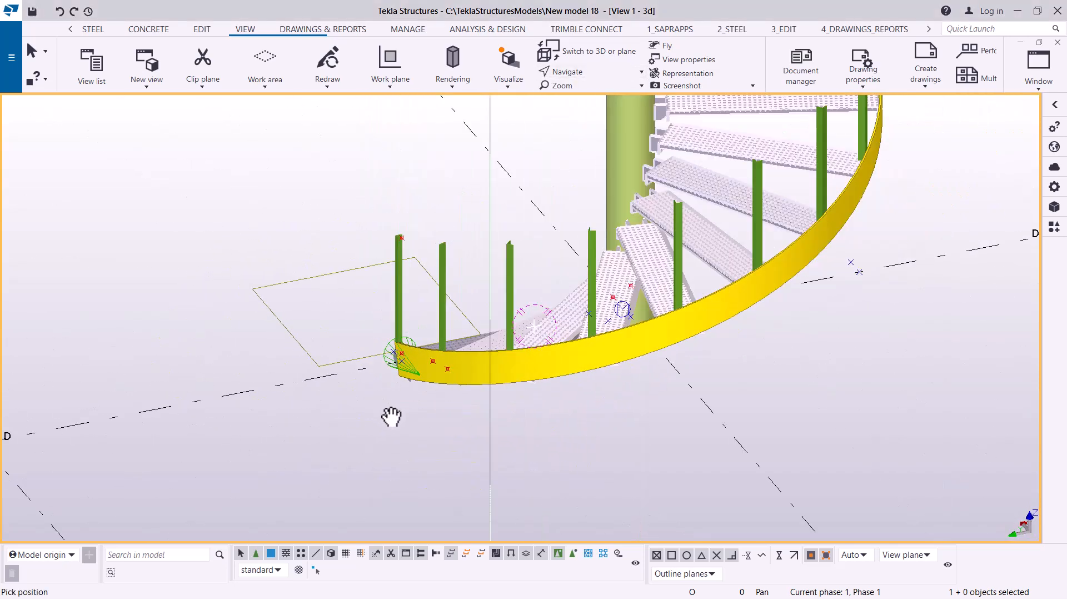
left_click_drag(544, 287, 419, 314)
scroll(558, 361, "down", 4)
left_click_drag(587, 284, 656, 382)
scroll(476, 381, "up", 8)
right_click(767, 373)
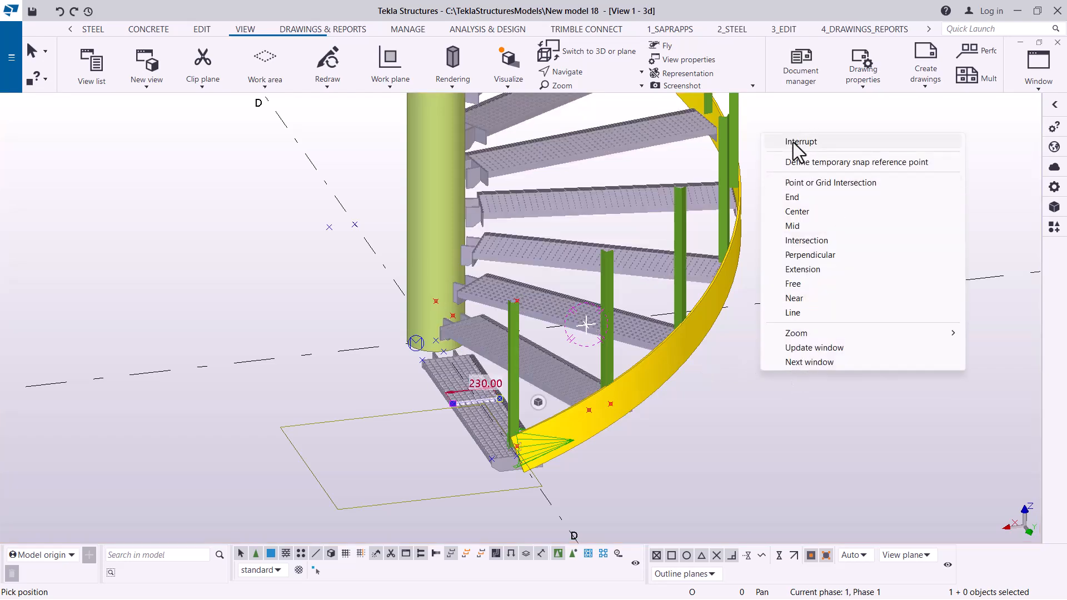
left_click(836, 141)
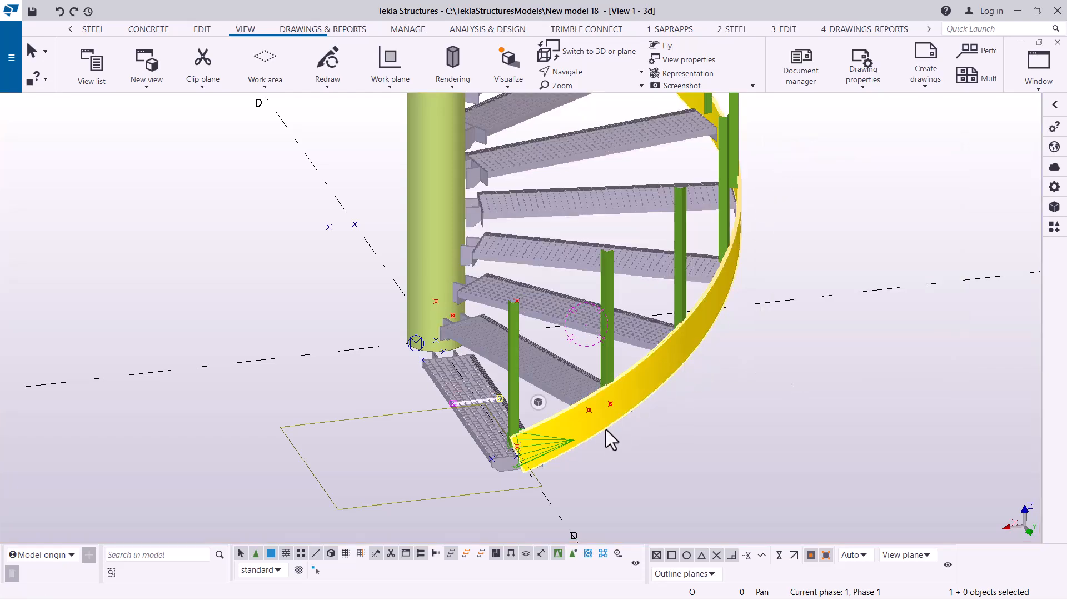
Step: Copy the outer spiral stringer plate linearly once, with dX 0, dY 0 and dZ 750 mm
scroll(587, 438, "up", 3)
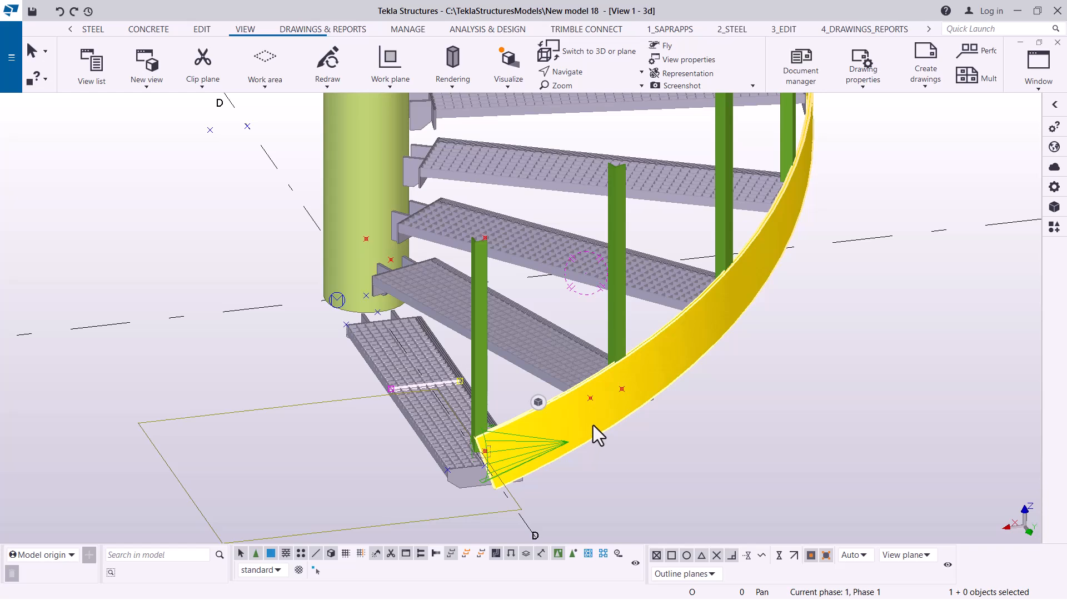
left_click(592, 425)
right_click(812, 299)
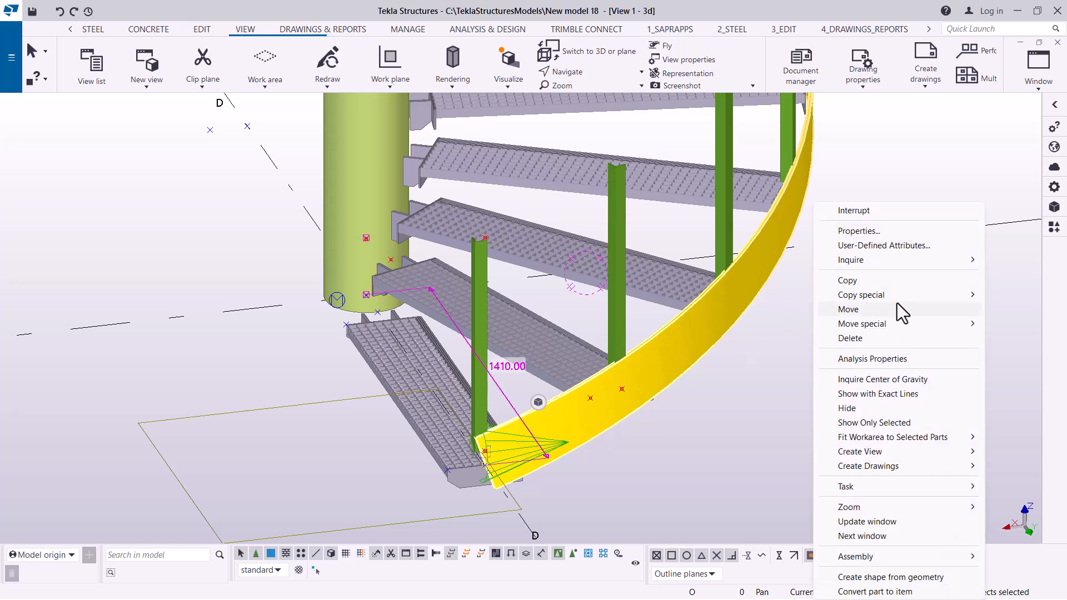
mouse_move(919, 304)
left_click(737, 296)
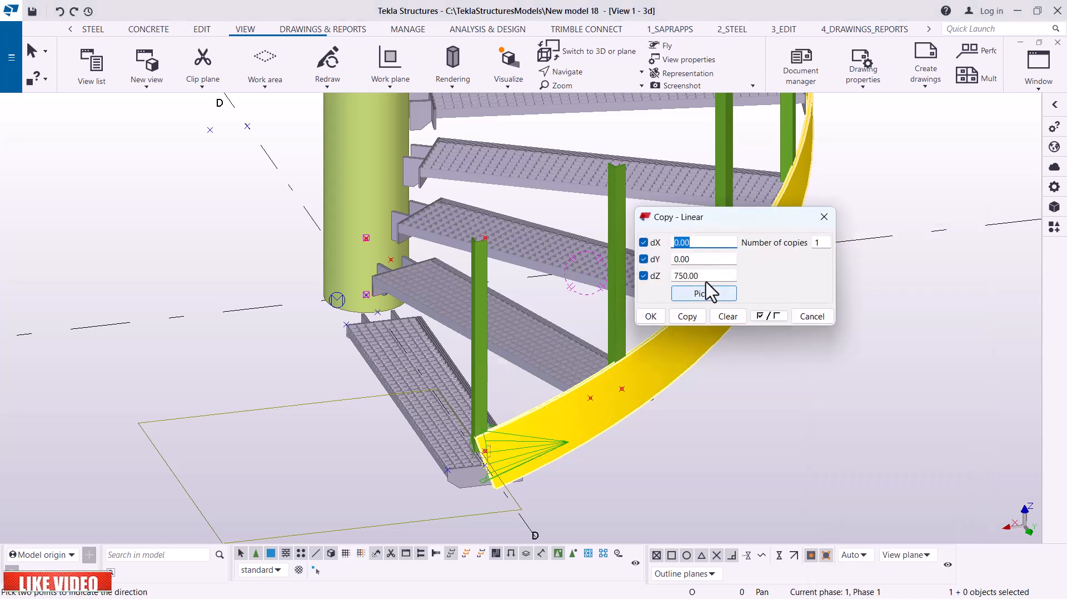
left_click(705, 277)
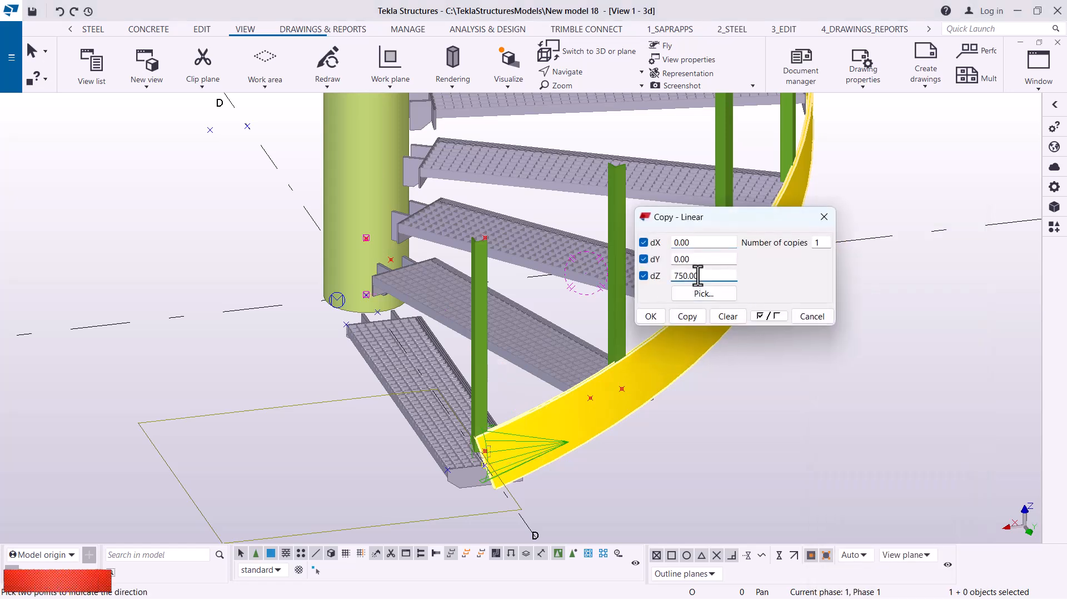
left_click_drag(704, 276, 677, 276)
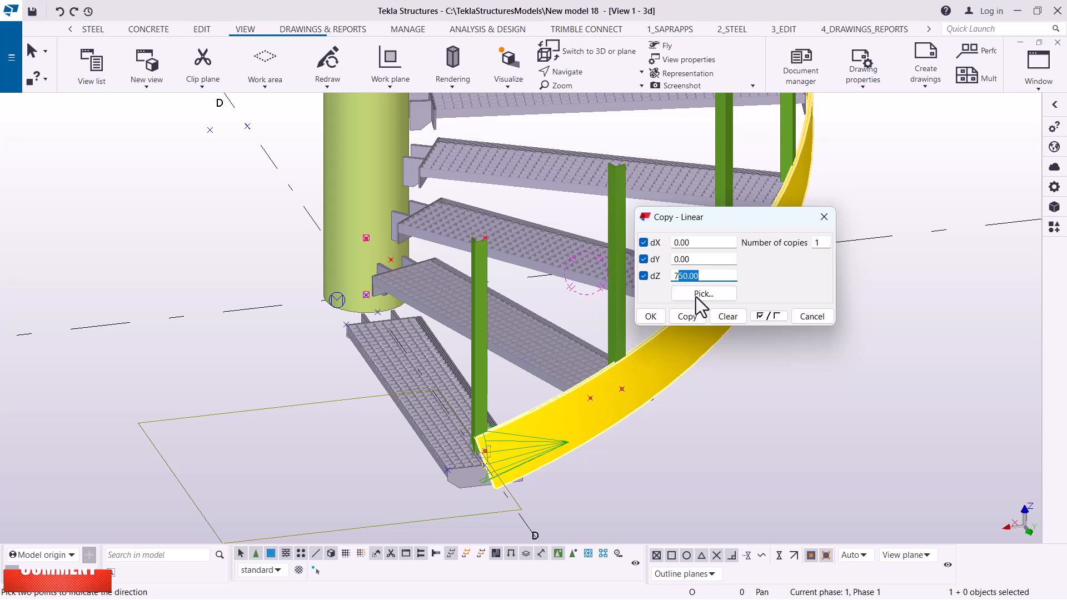
left_click(721, 276)
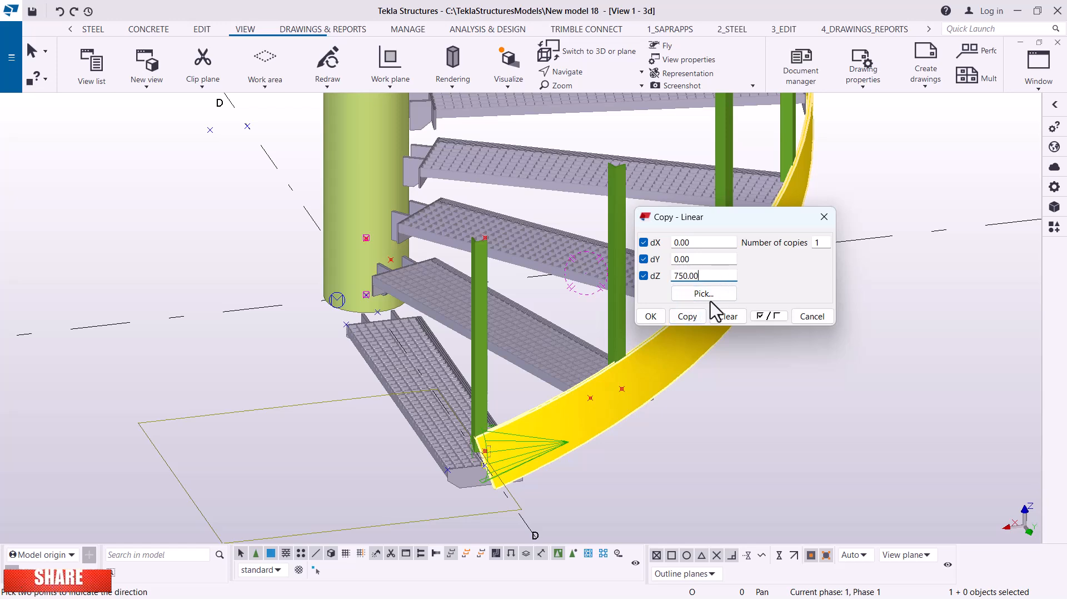
left_click(690, 317)
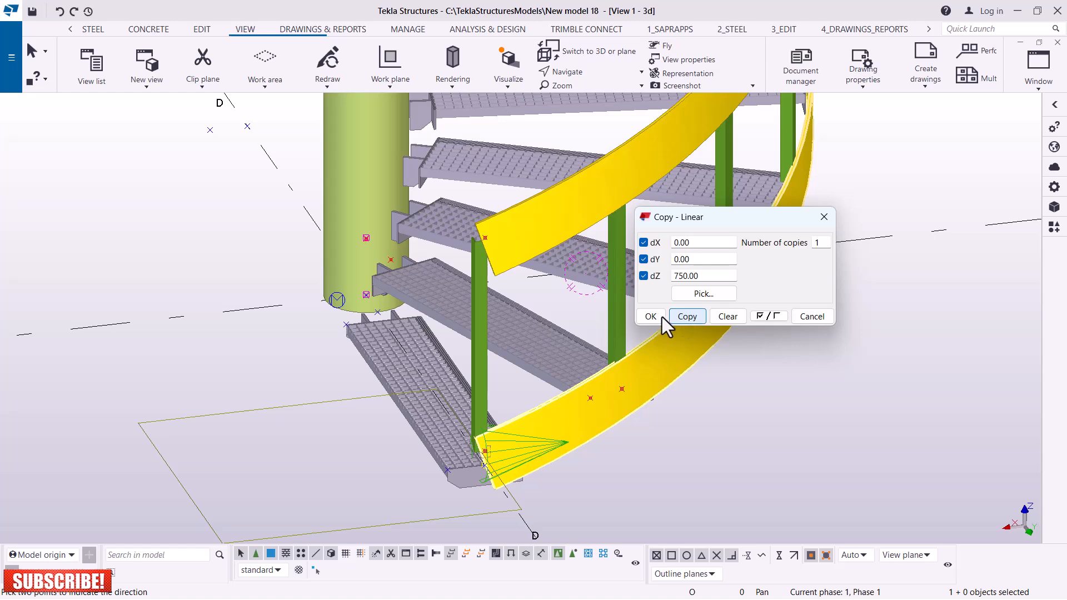
scroll(485, 232, "up", 5)
right_click(572, 353)
left_click(613, 364)
Step: Open the profile catalog for the copied upper spiral beam and expand the rectangular hollow sections
double_click(600, 193)
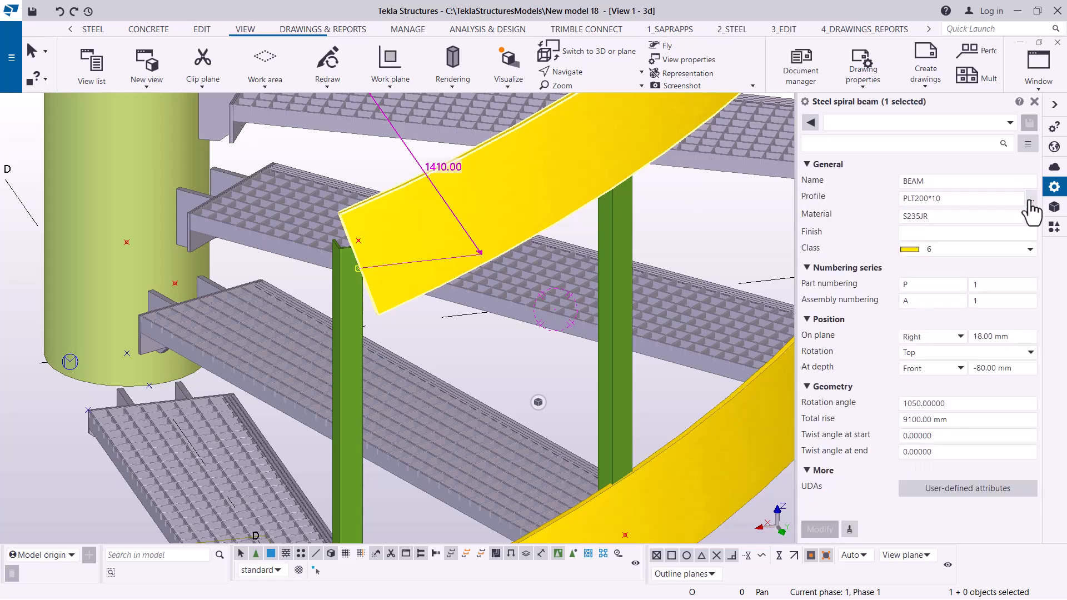
double_click(935, 181)
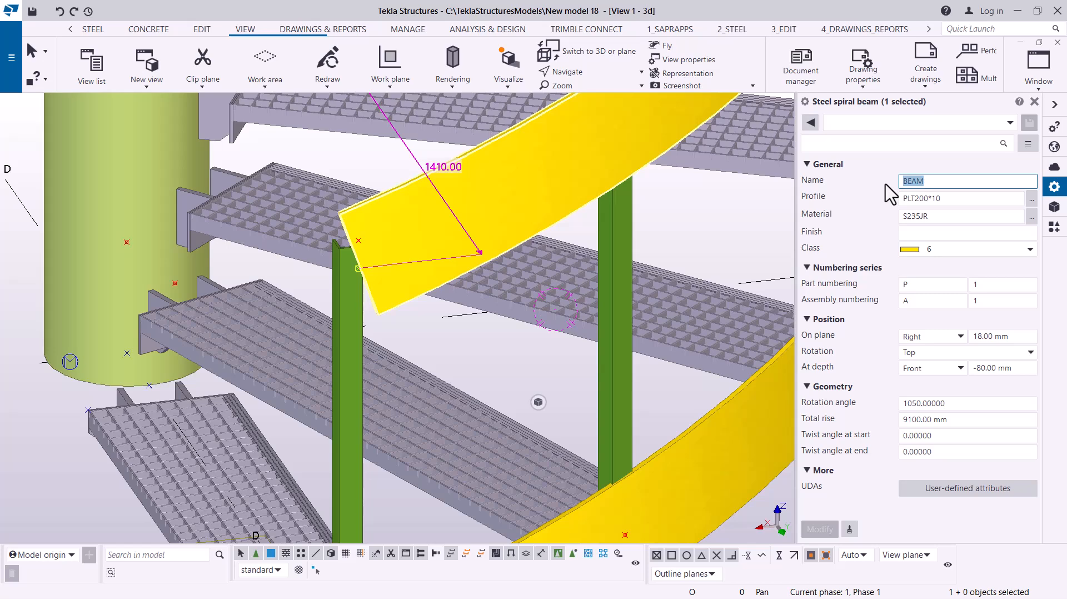
left_click(1032, 200)
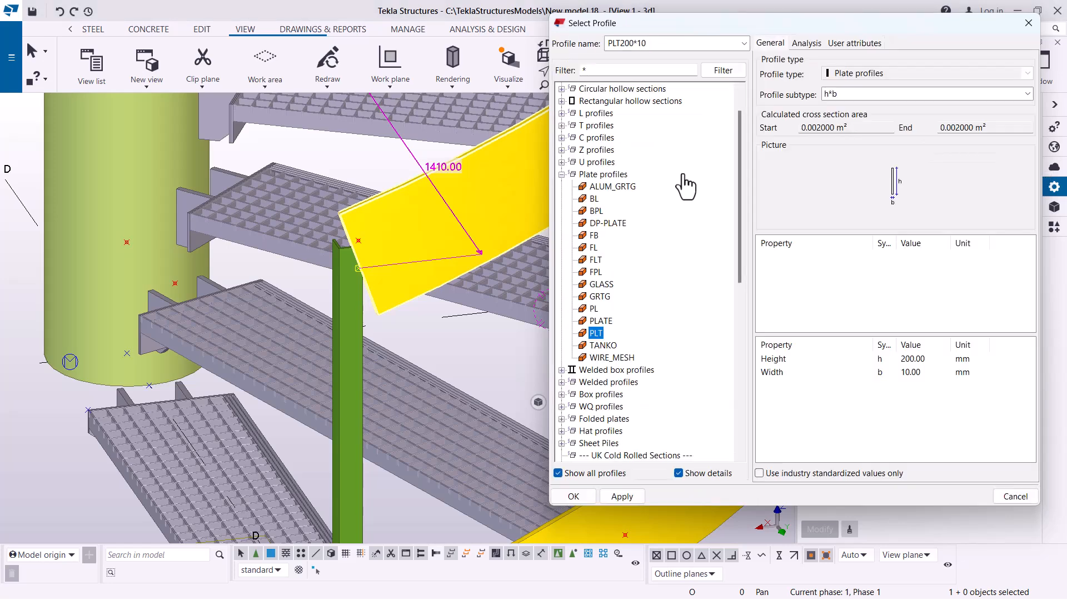
left_click(562, 175)
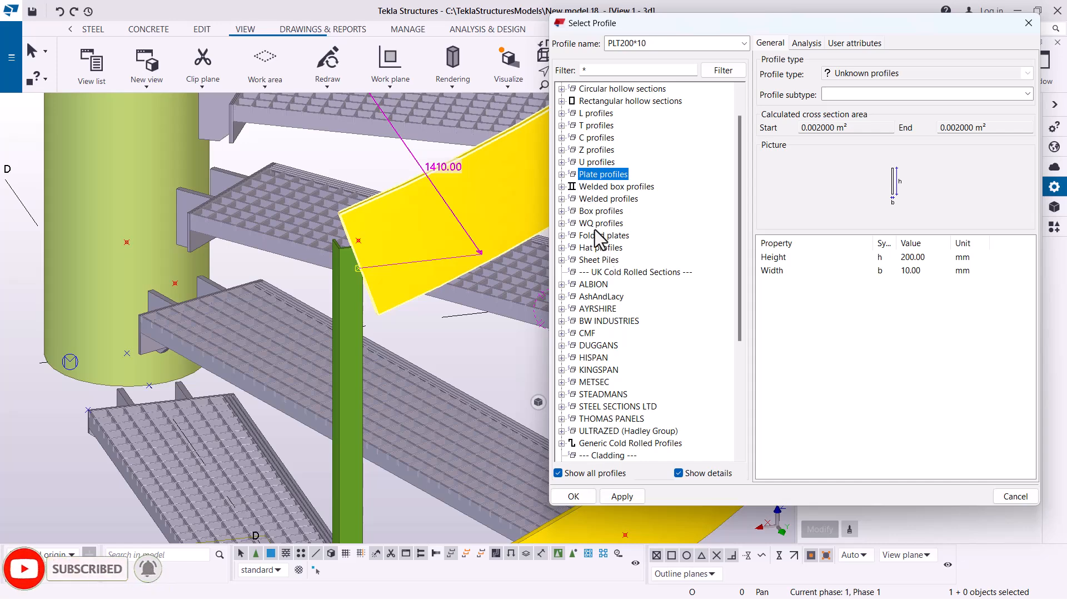
scroll(602, 239, "up", 1)
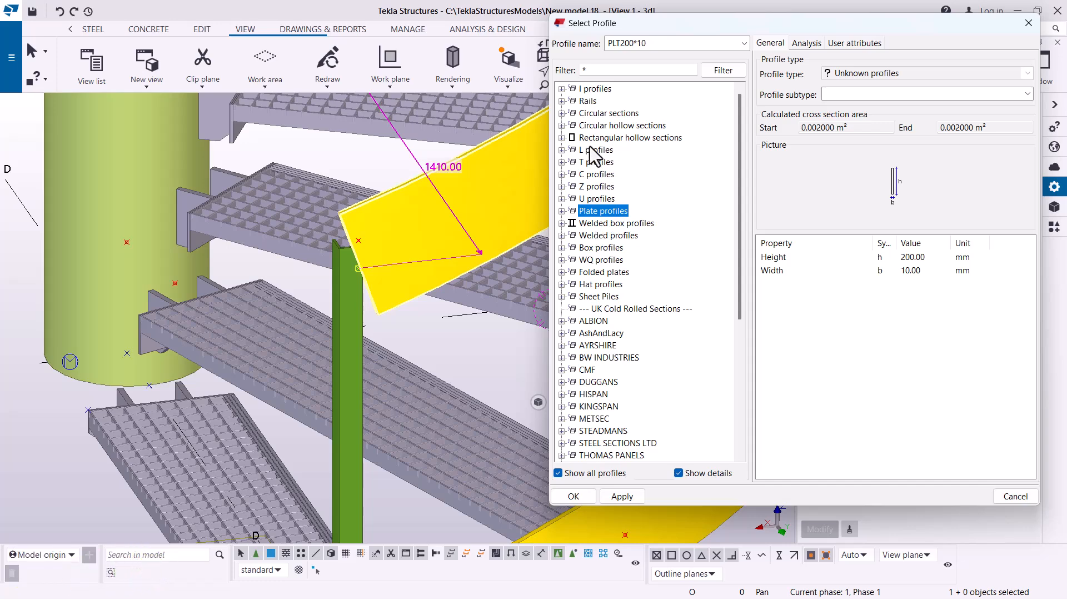
left_click(561, 138)
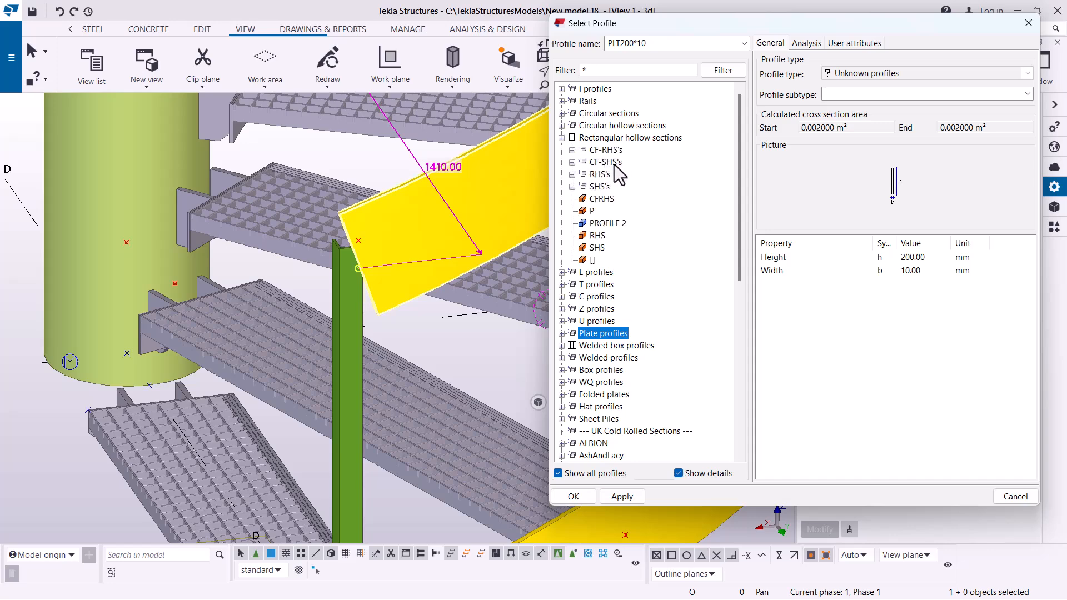
Step: Check the available size 50 profiles among the CF-SHS square hollow sections
left_click(572, 162)
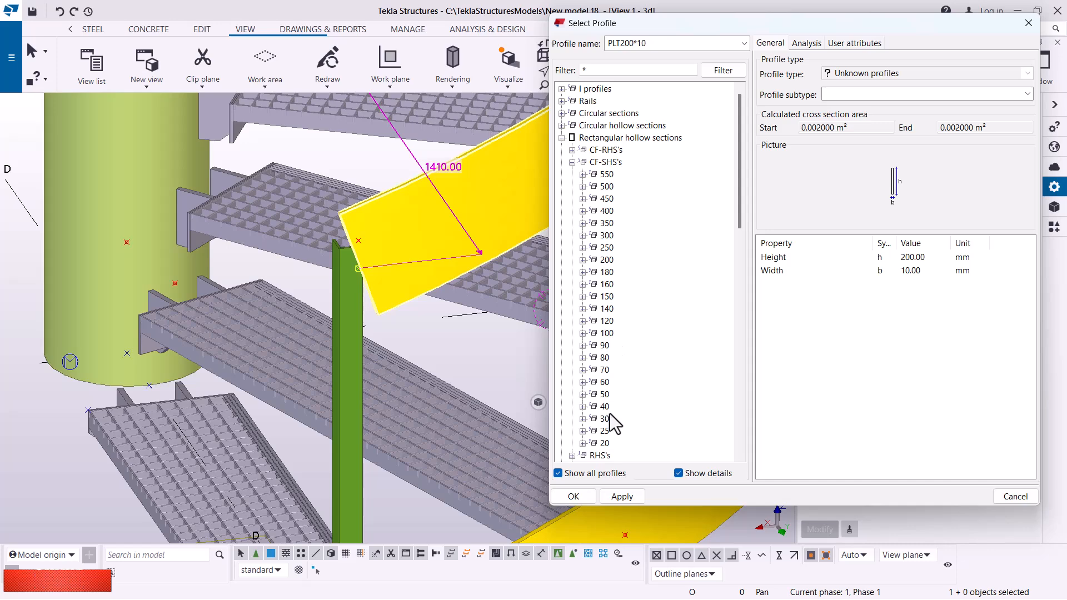
left_click(583, 394)
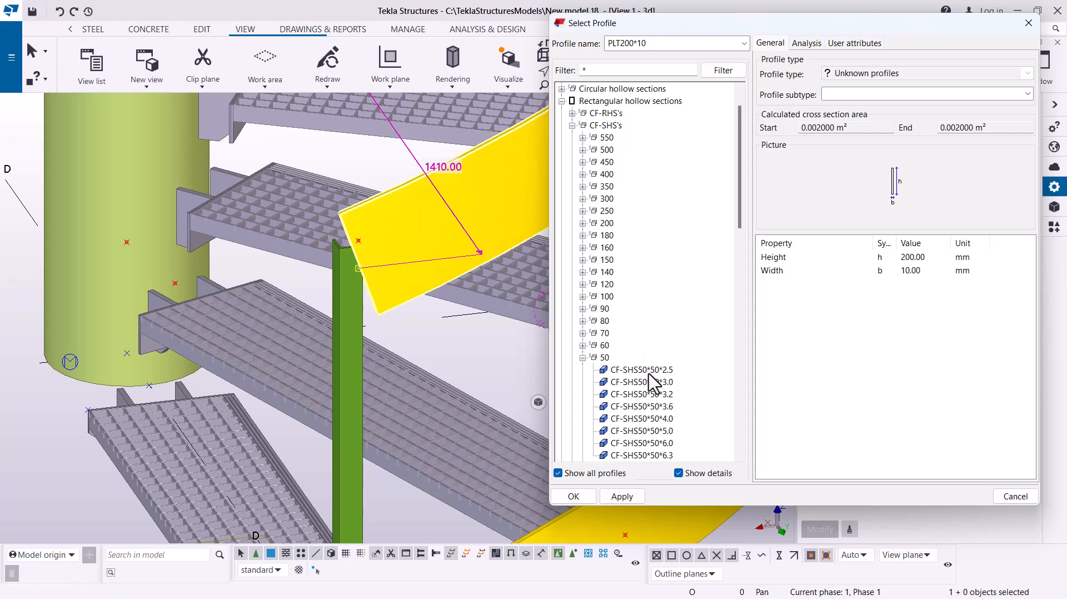
left_click(573, 126)
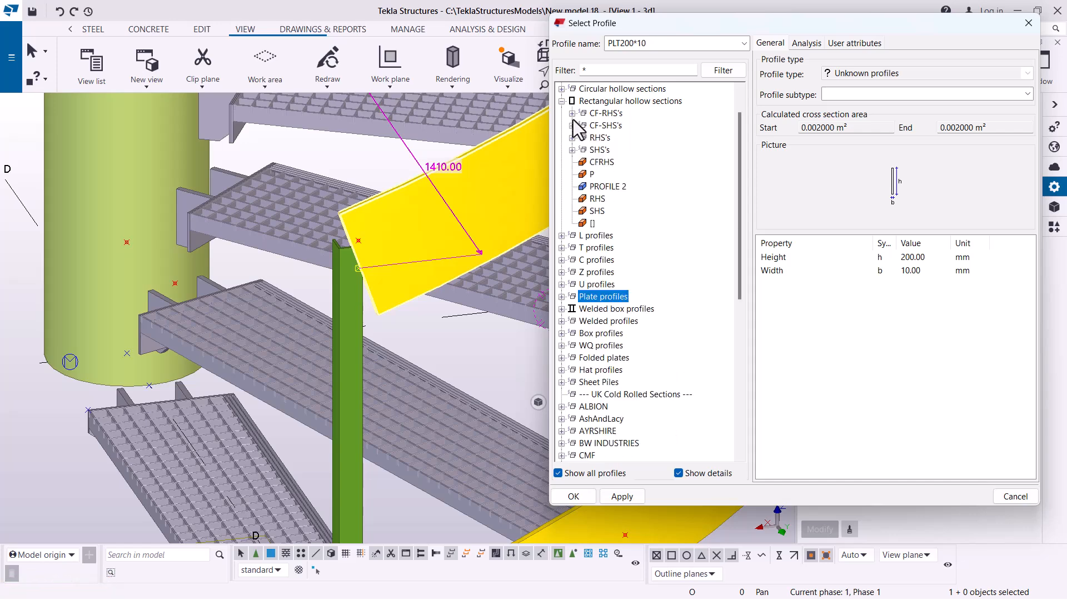
Step: Change the copied upper spiral beam's profile to CF-RHS50*30*2.5 and apply it to the model
left_click(572, 114)
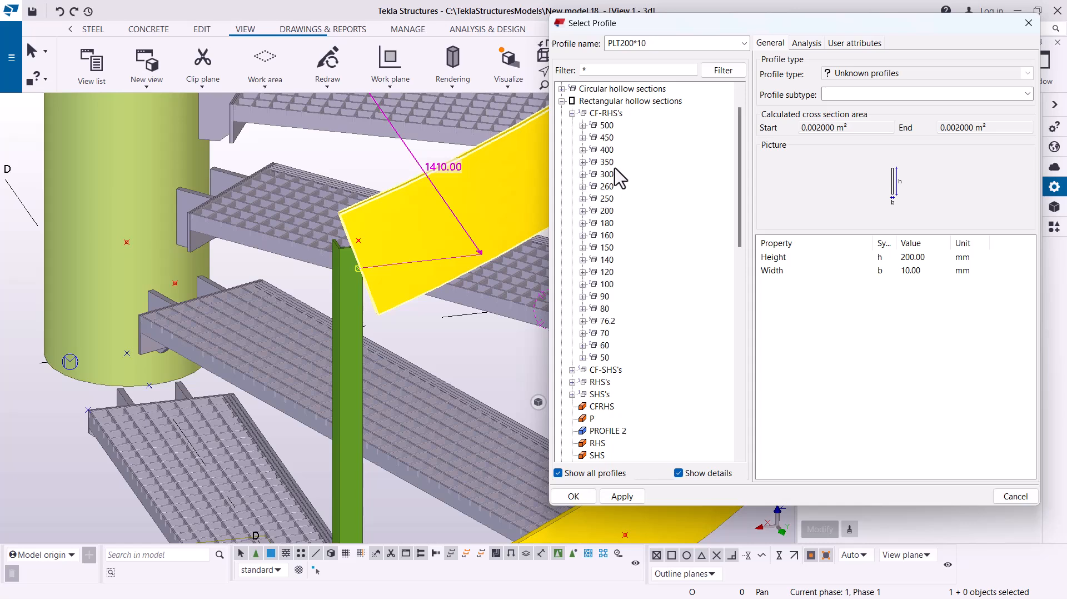
left_click(584, 359)
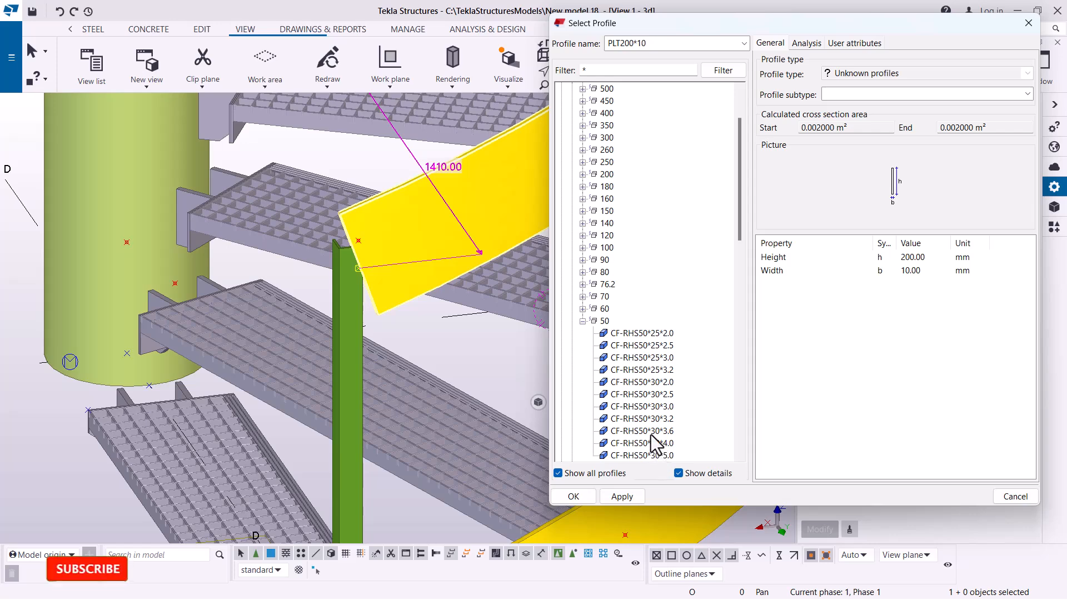
left_click(651, 395)
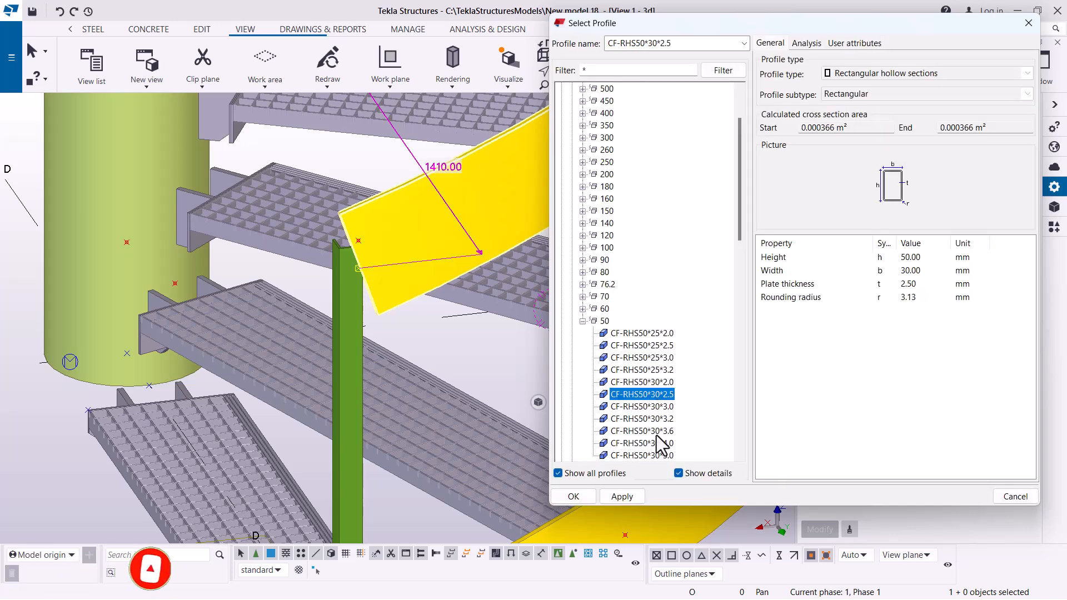
left_click(621, 496)
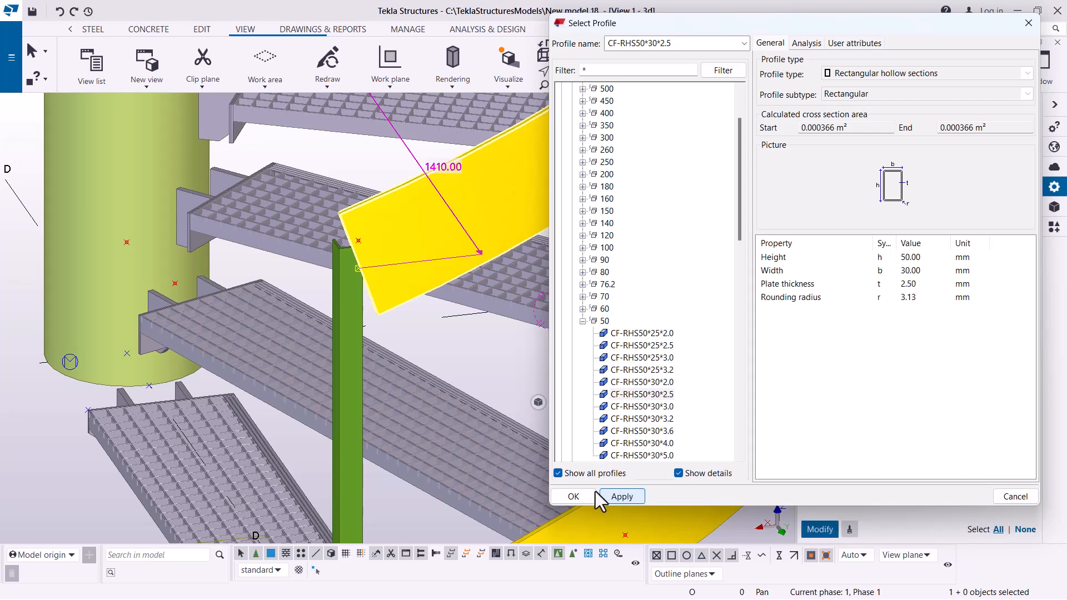
left_click(592, 492)
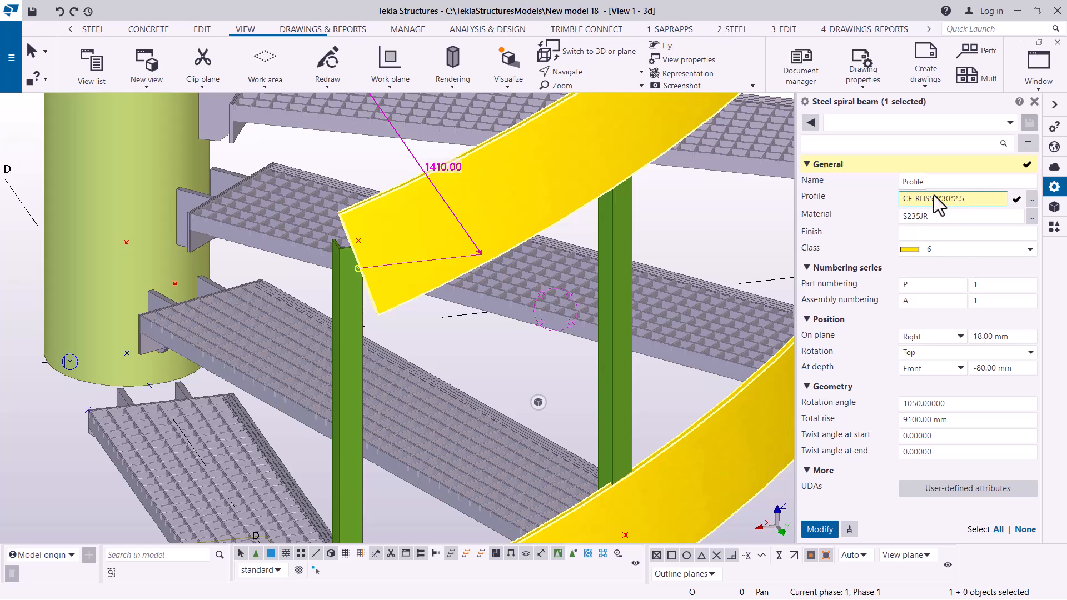
left_click(820, 529)
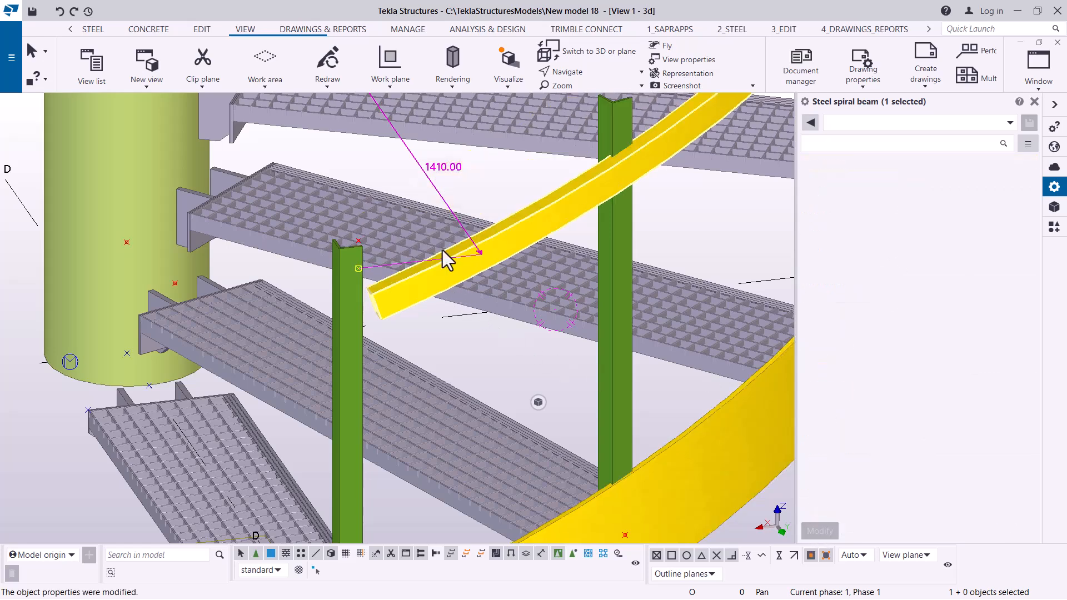
Step: Examine the lower end of the hollow-section rail and its orientation relative to the first post
scroll(412, 214, "up", 2)
scroll(402, 224, "up", 2)
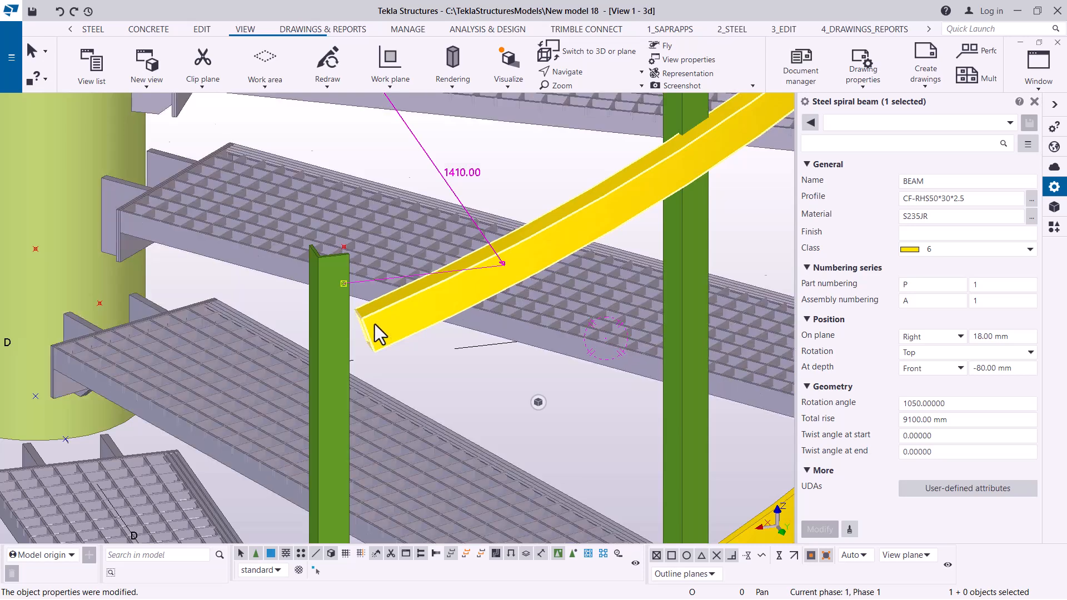
scroll(375, 324, "up", 4)
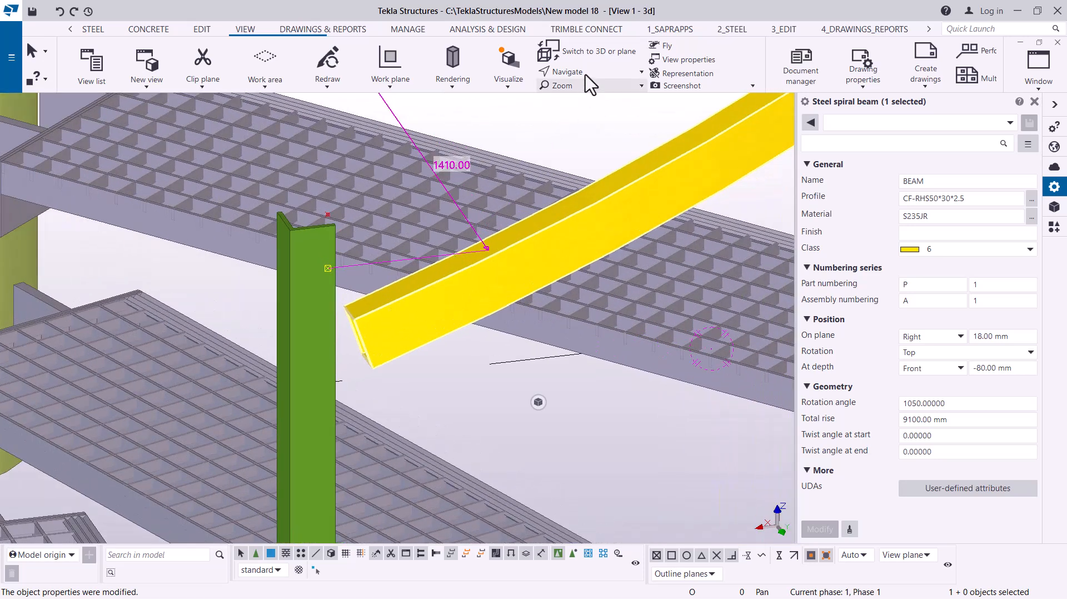
left_click(588, 72)
left_click(594, 90)
left_click(392, 334)
middle_click_drag(416, 326, 511, 300, "ctrl")
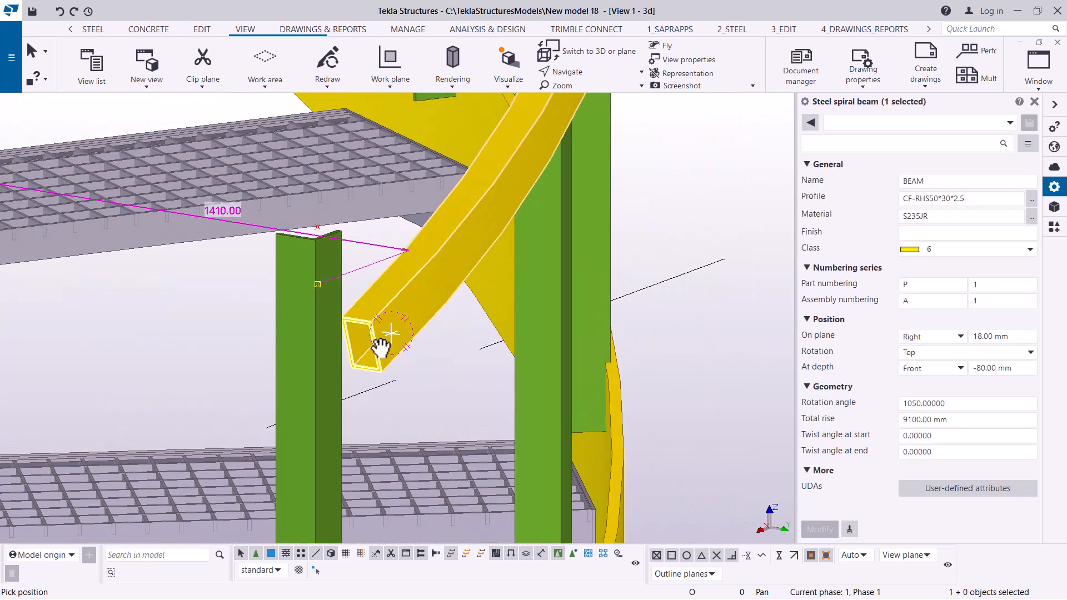
scroll(383, 341, "up", 2)
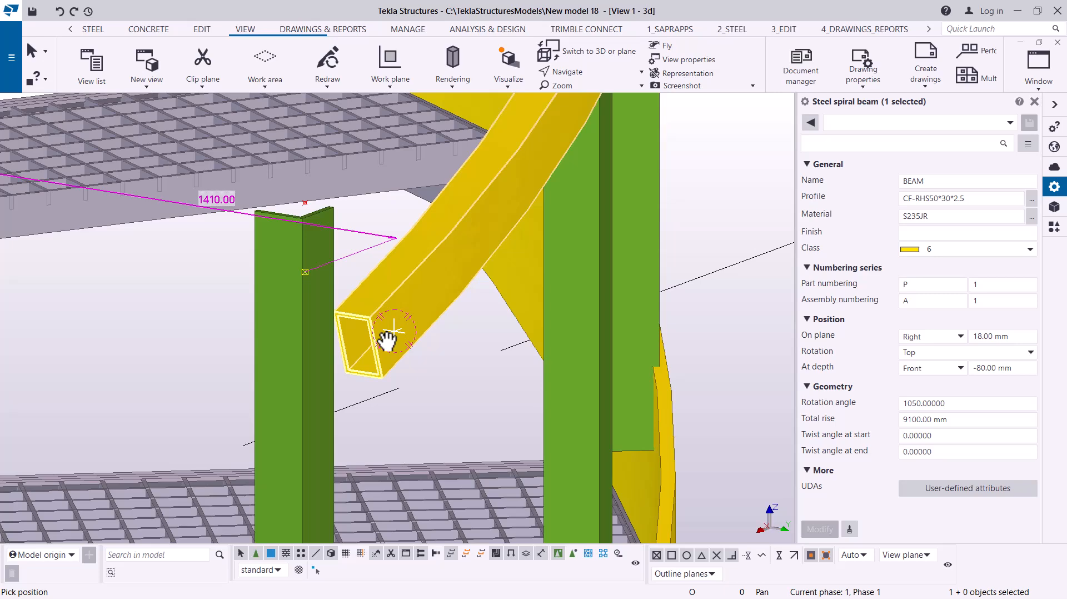
scroll(387, 351, "up", 1)
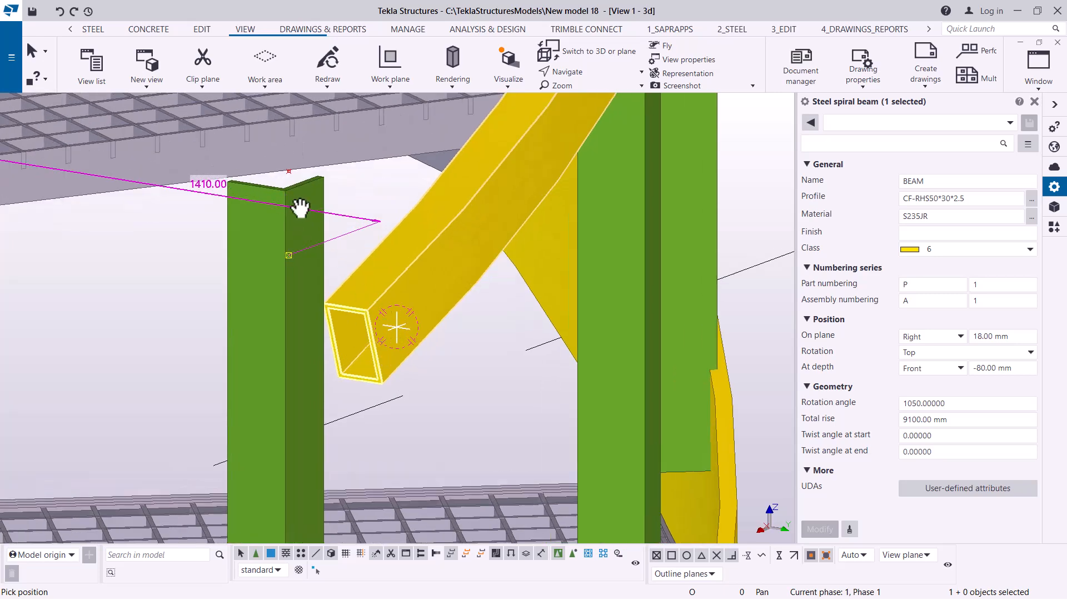
right_click(370, 184)
left_click(406, 192)
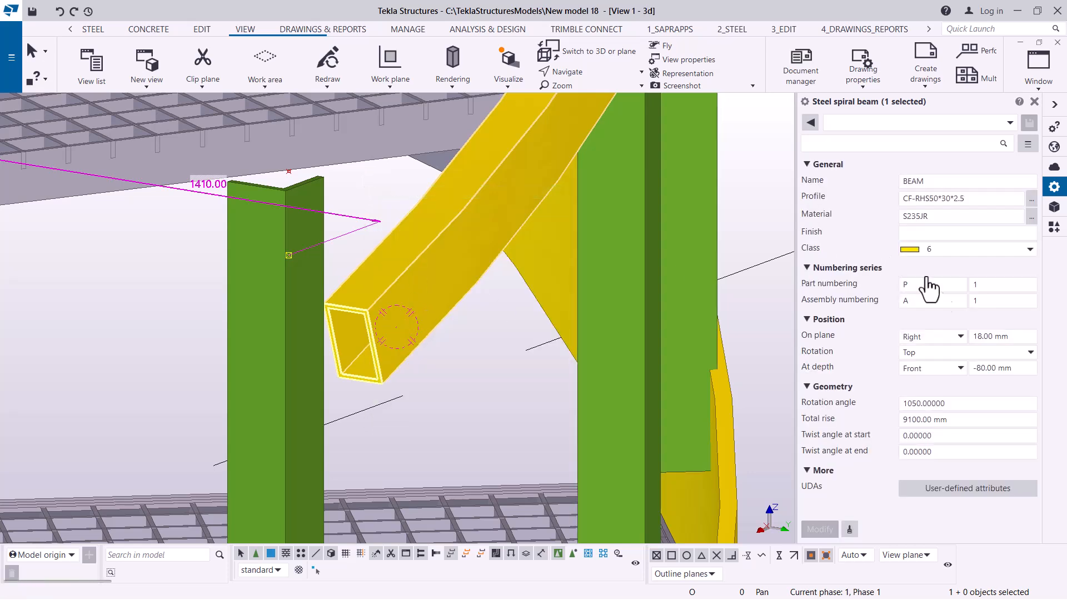
Step: Try the Below rotation on the selected spiral handrail beam
left_click(959, 355)
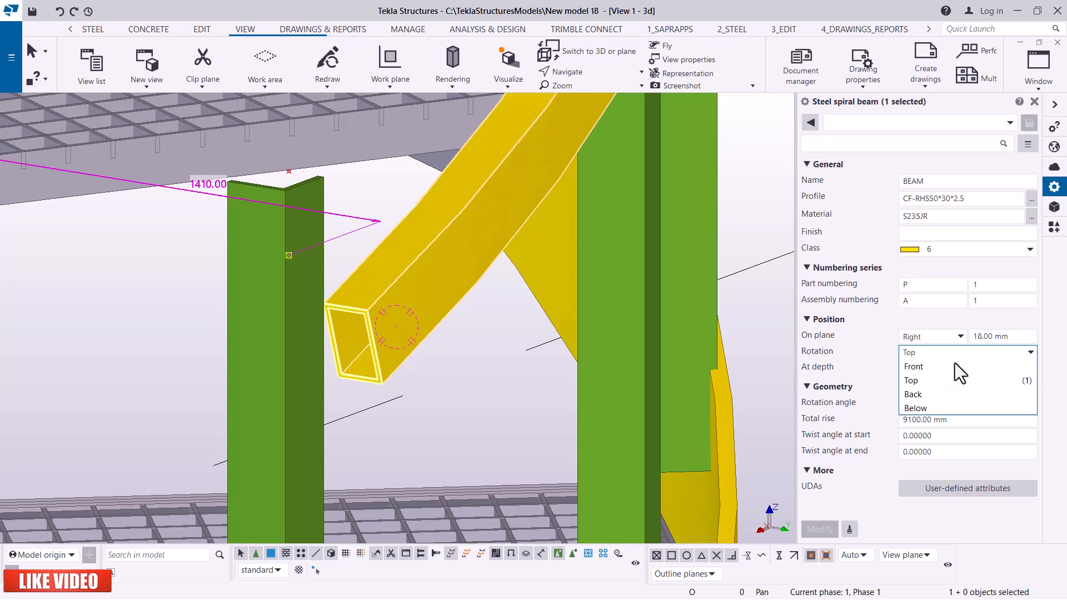
left_click(927, 409)
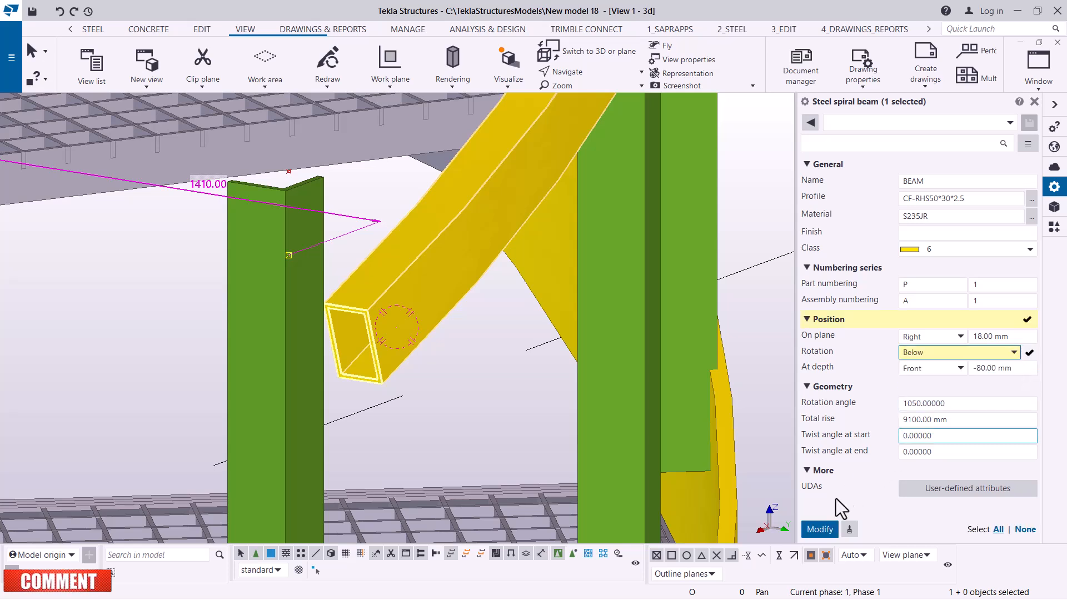
left_click(816, 530)
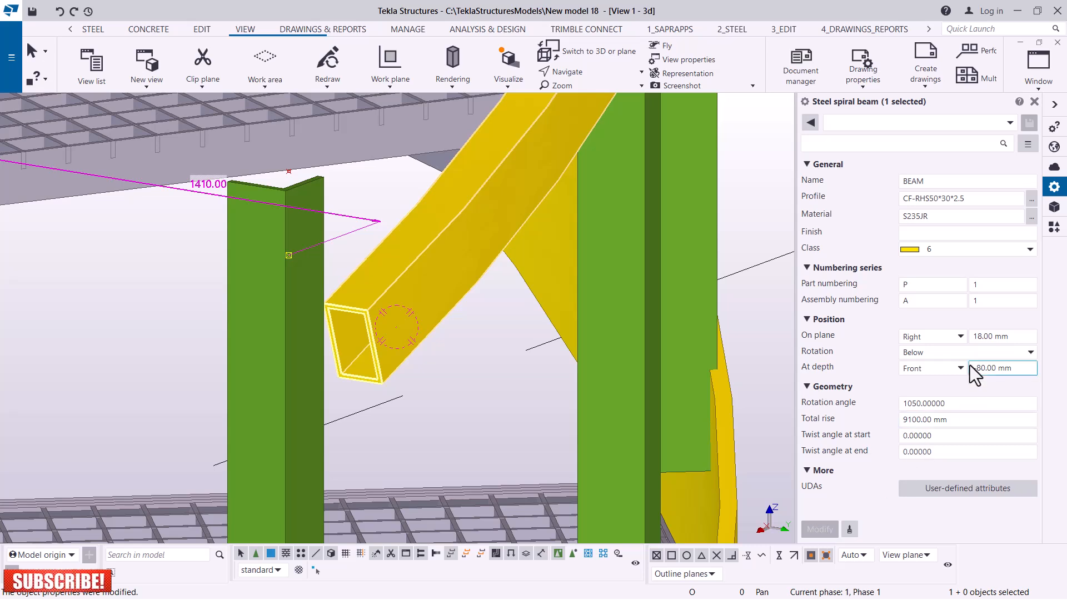
Step: Set the spiral handrail beam's rotation to Back and apply it to the model
left_click(968, 352)
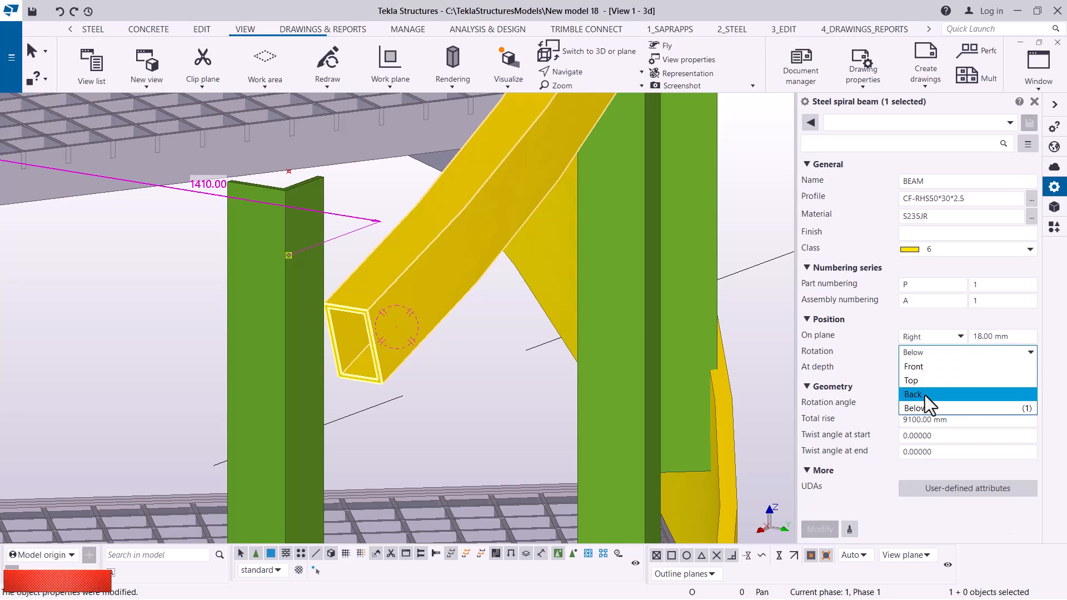
left_click(924, 395)
left_click(823, 528)
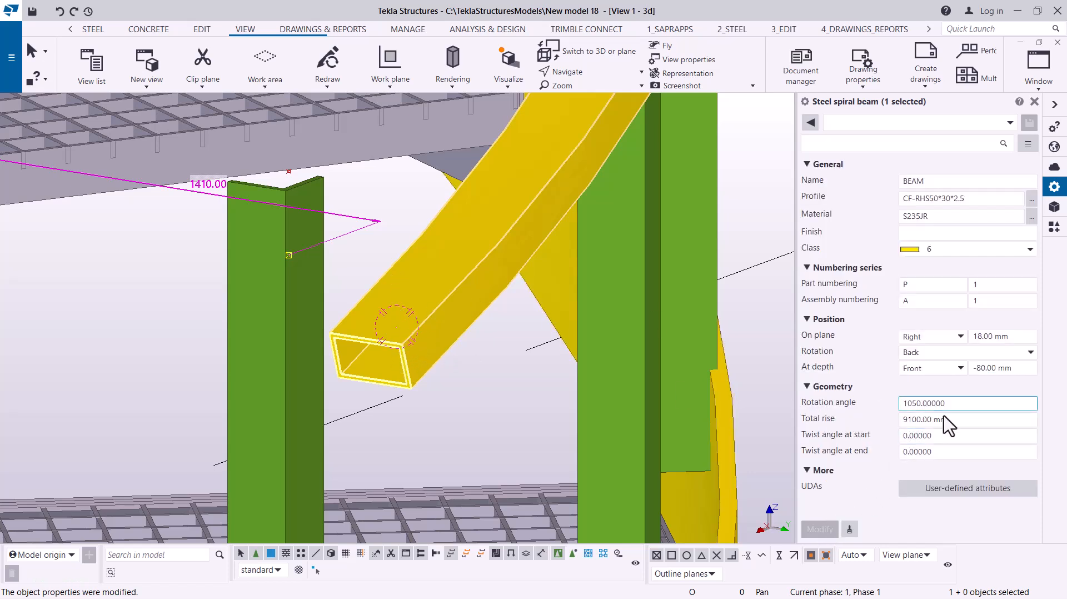
Step: Set the spiral handrail's depth position to Behind and apply it, keeping the -80 mm offset
left_click(960, 369)
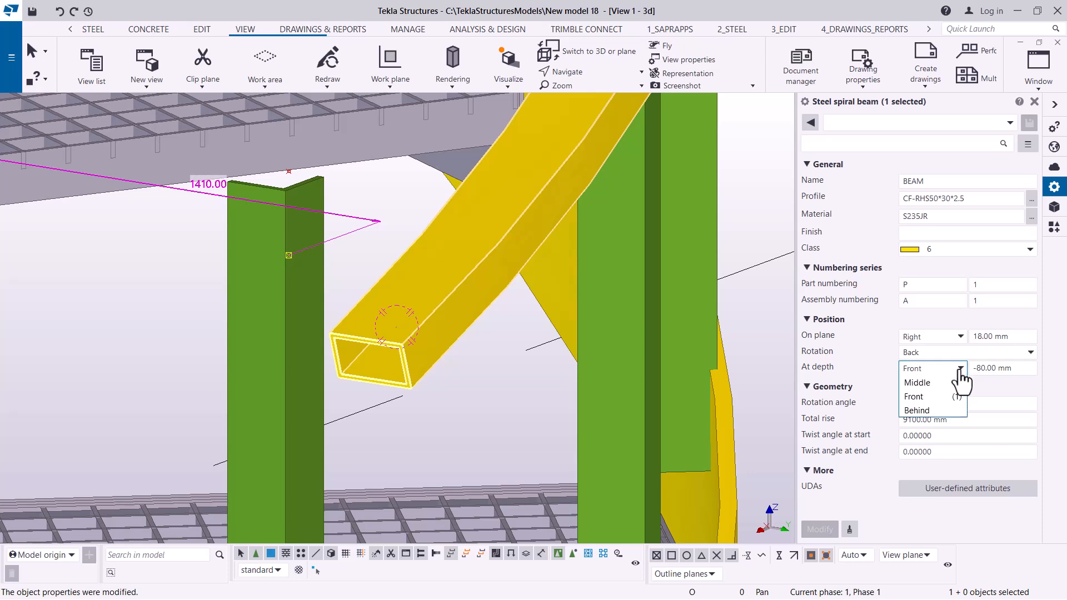
left_click(926, 411)
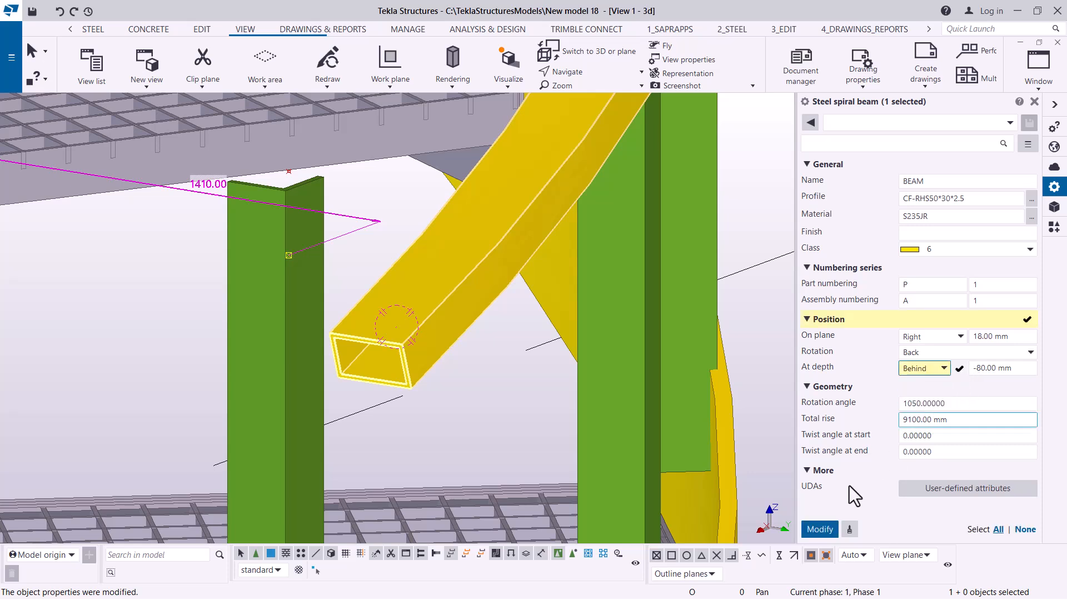
left_click(818, 532)
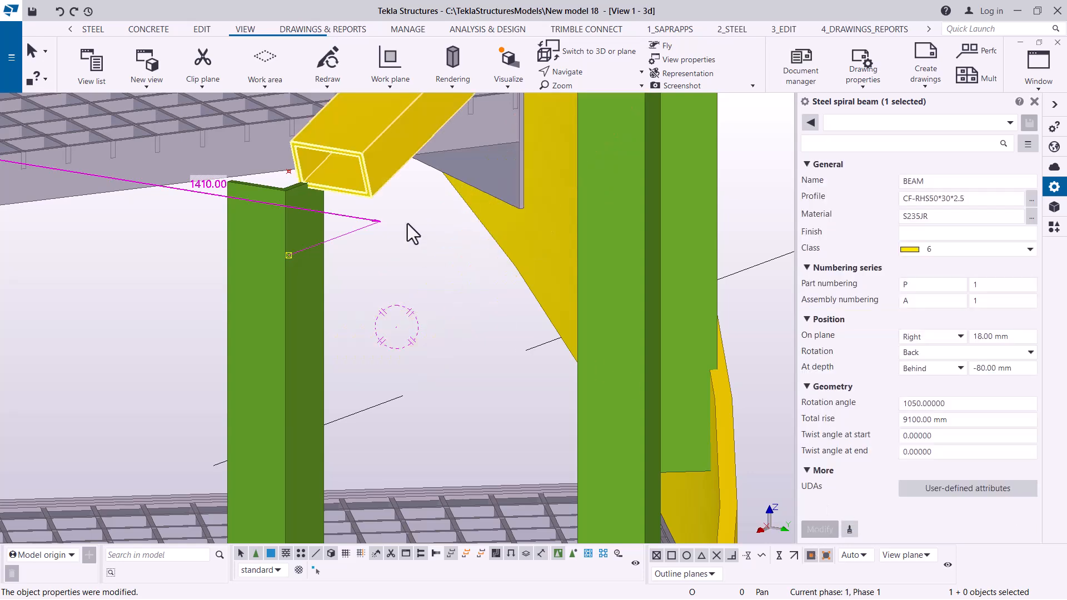
Step: Set the handrail's on-plane offset to 0 mm, checking its lower end against the first post
scroll(495, 338, "down", 1)
scroll(516, 349, "down", 4)
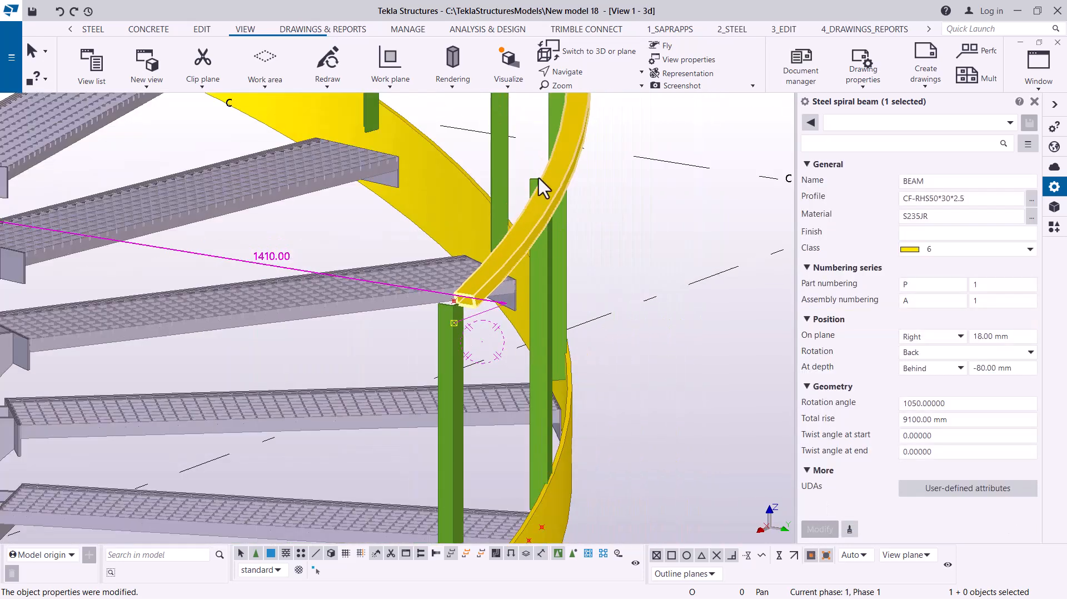
scroll(538, 178, "up", 1)
scroll(453, 334, "up", 3)
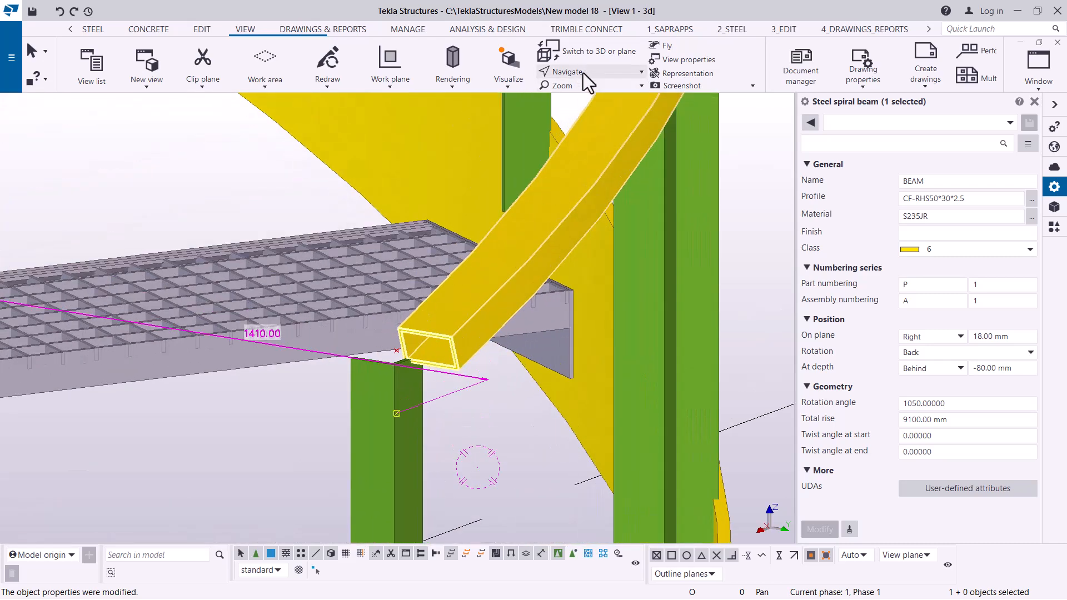
left_click(584, 73)
left_click(583, 94)
key("v")
left_click(431, 358)
middle_click_drag(445, 362, 597, 358, "ctrl")
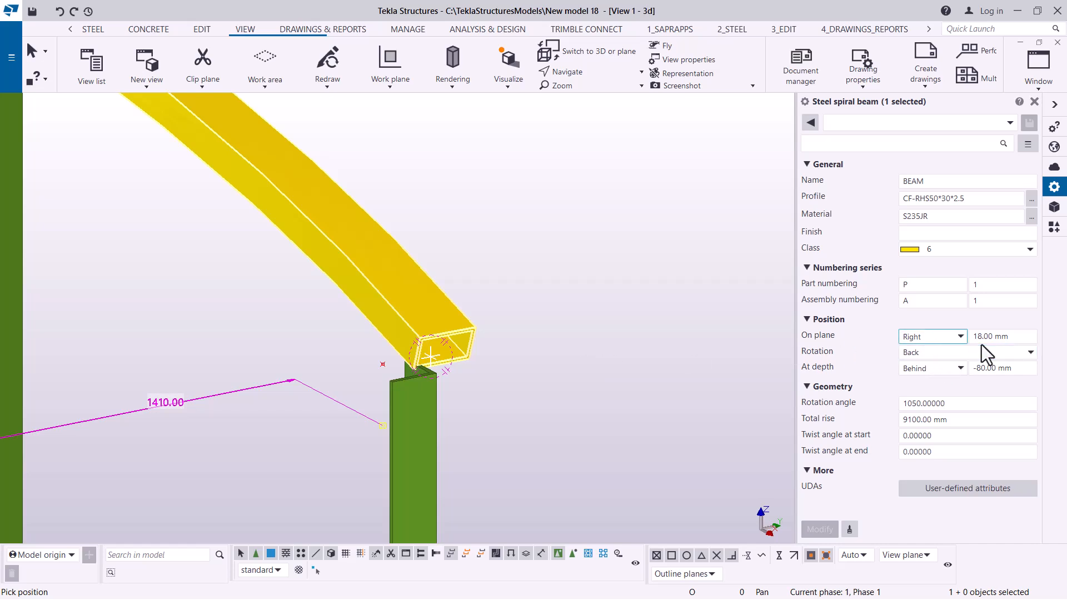
left_click_drag(1021, 337, 973, 334)
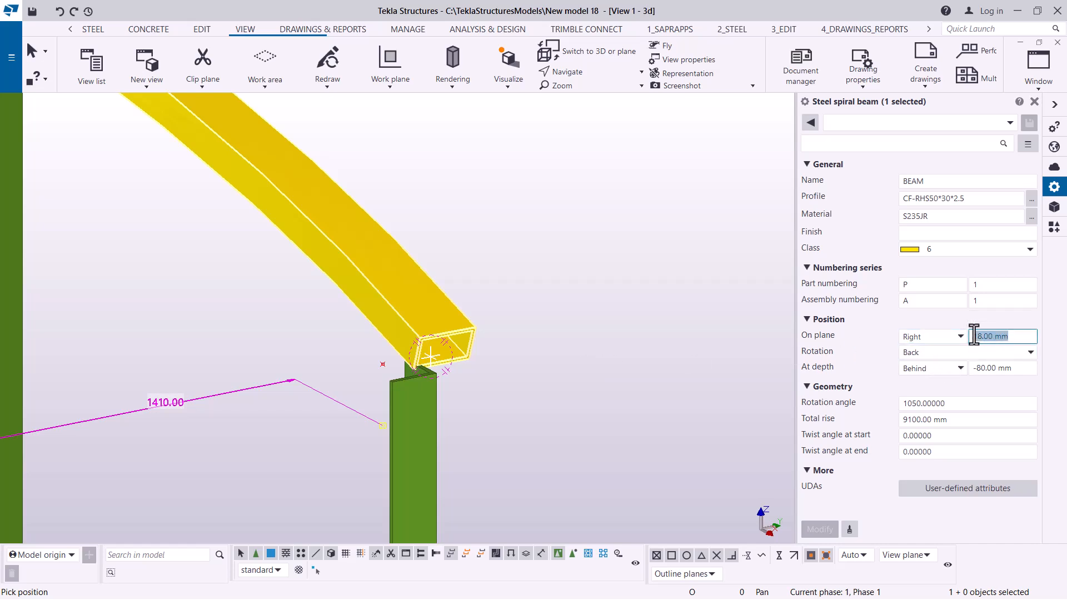
type("0")
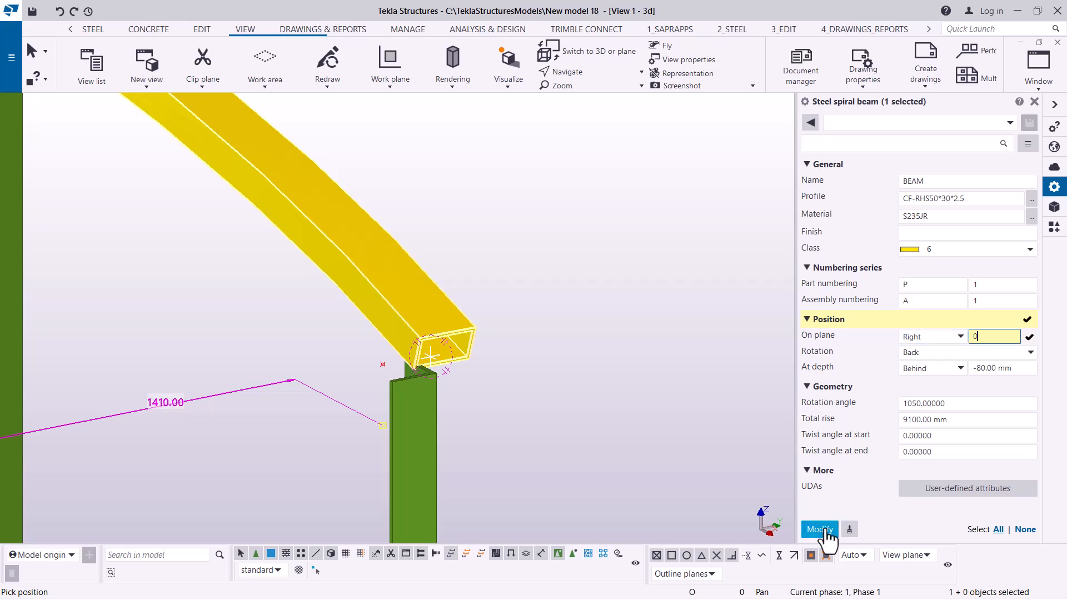
left_click(821, 530)
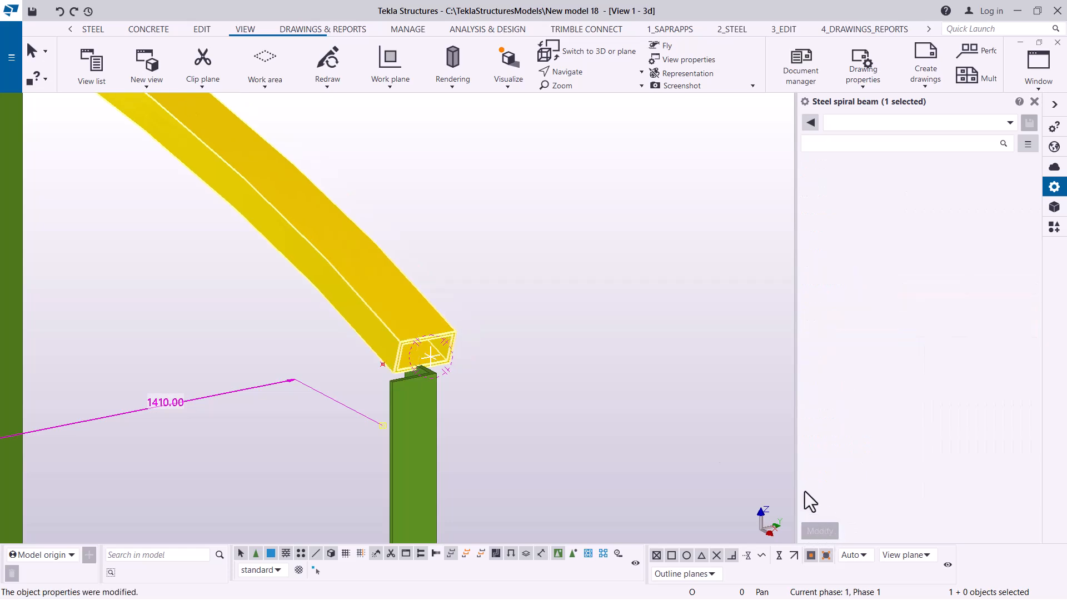
Step: Set the spiral handrail's on-plane offset to -5 mm and apply it to the model
scroll(561, 425, "down", 3)
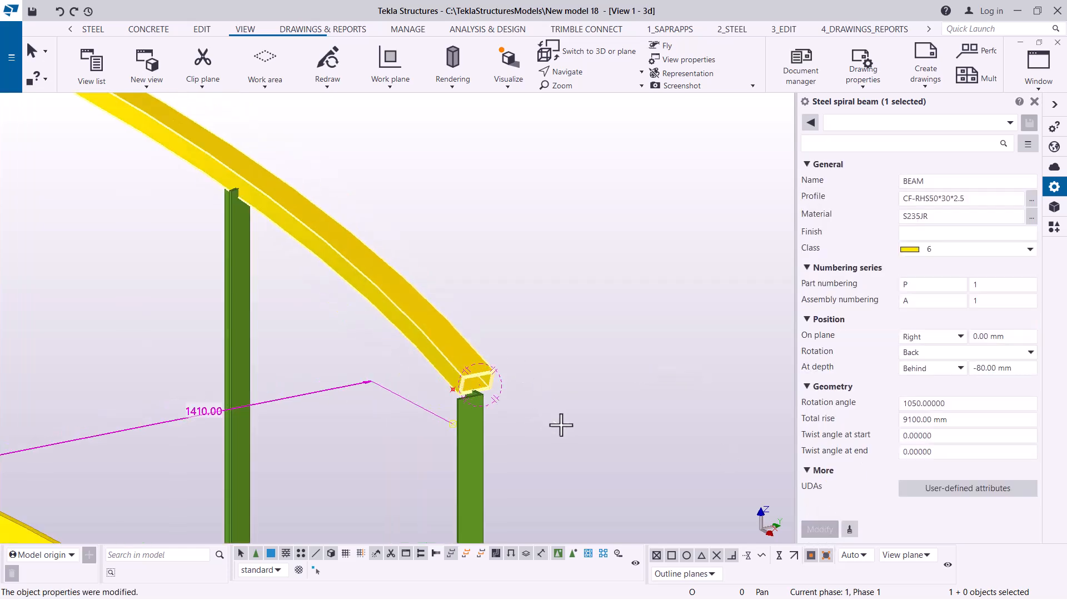
scroll(238, 162, "up", 5)
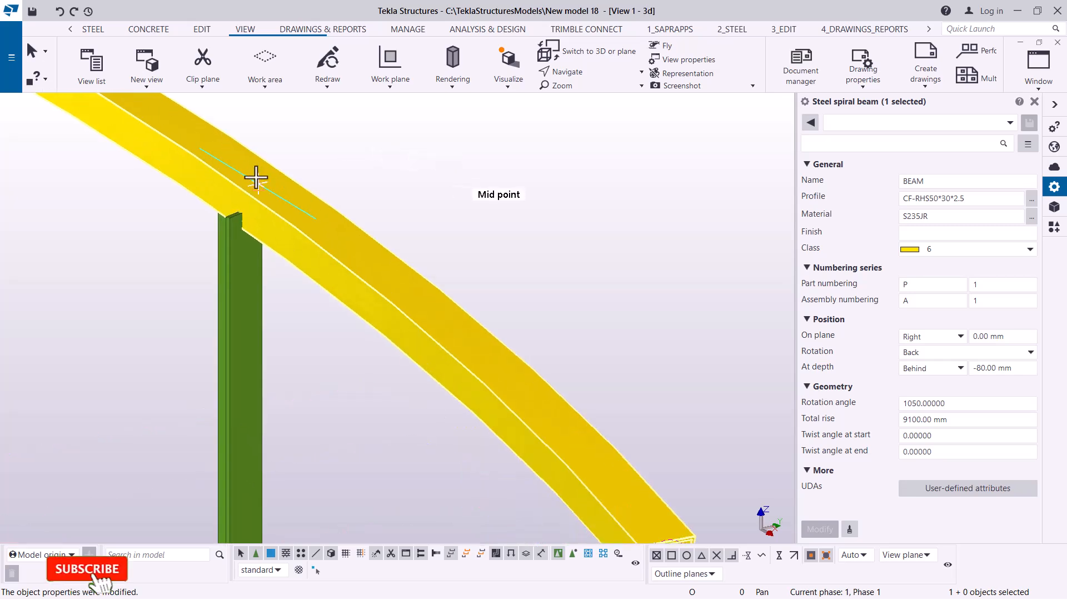
left_click(1010, 336)
left_click_drag(1006, 336, 973, 342)
type("-5")
left_click(819, 533)
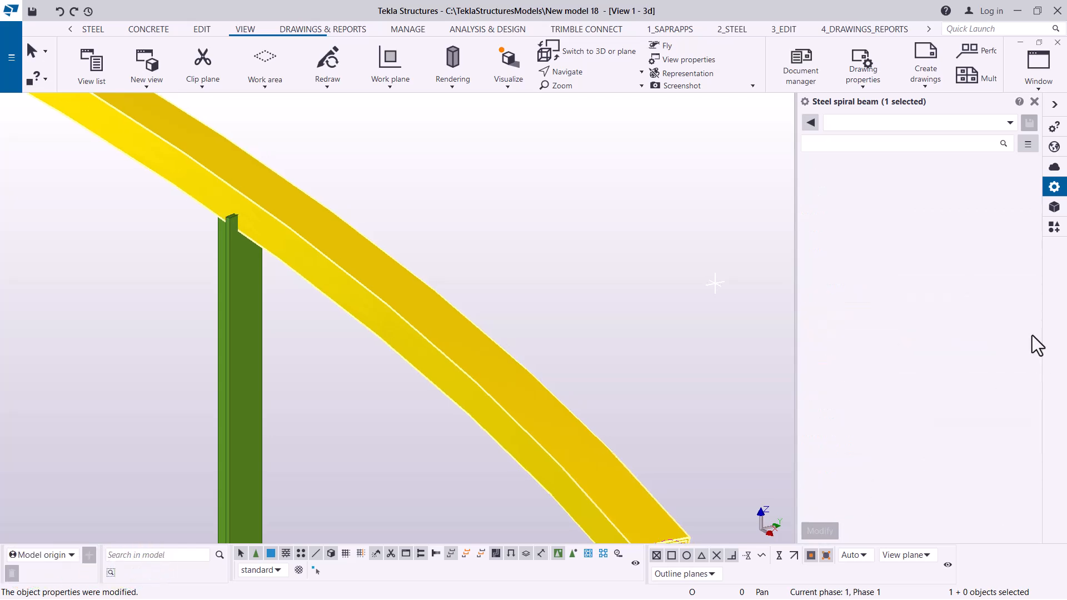
Step: Shift the spiral handrail further across the posts with an on-plane offset of -10 mm
left_click_drag(1012, 336, 982, 338)
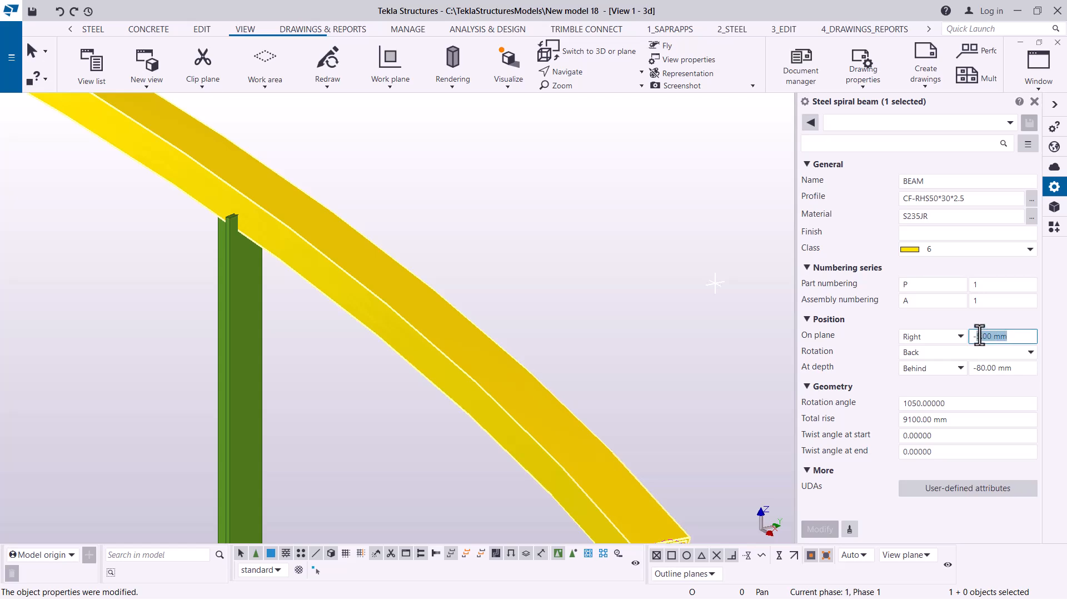
type("10")
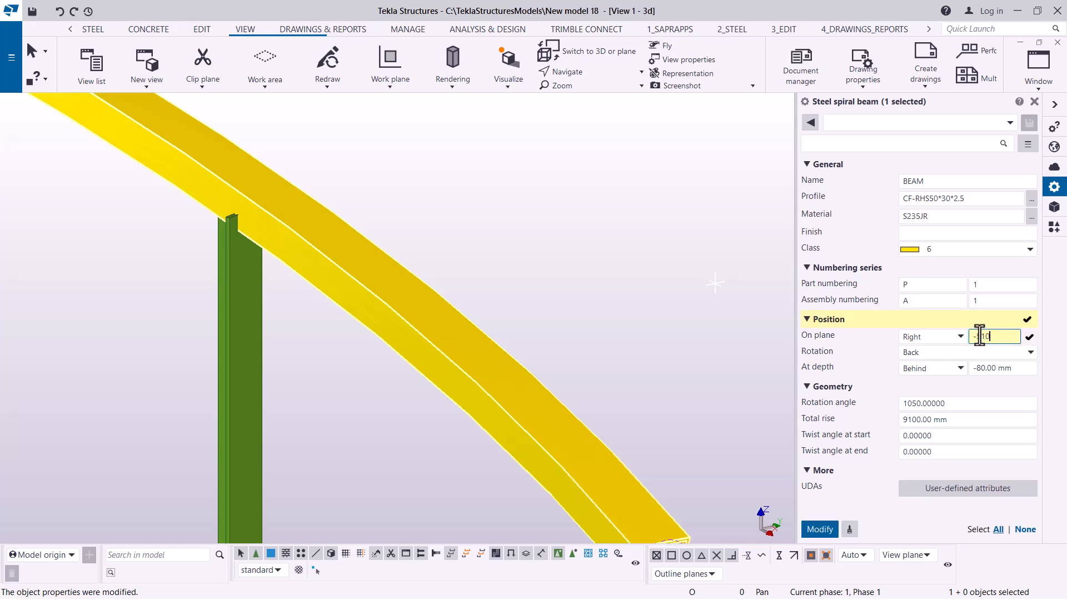
key("BackSpace")
key("BackSpace")
key("BackSpace")
key("BackSpace")
type("10")
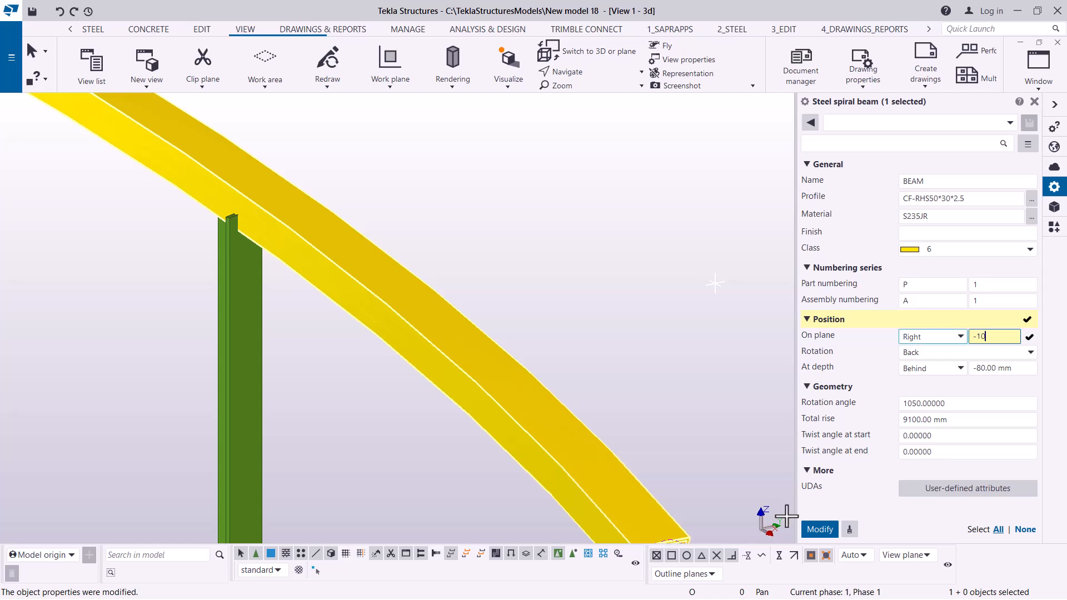
left_click(826, 535)
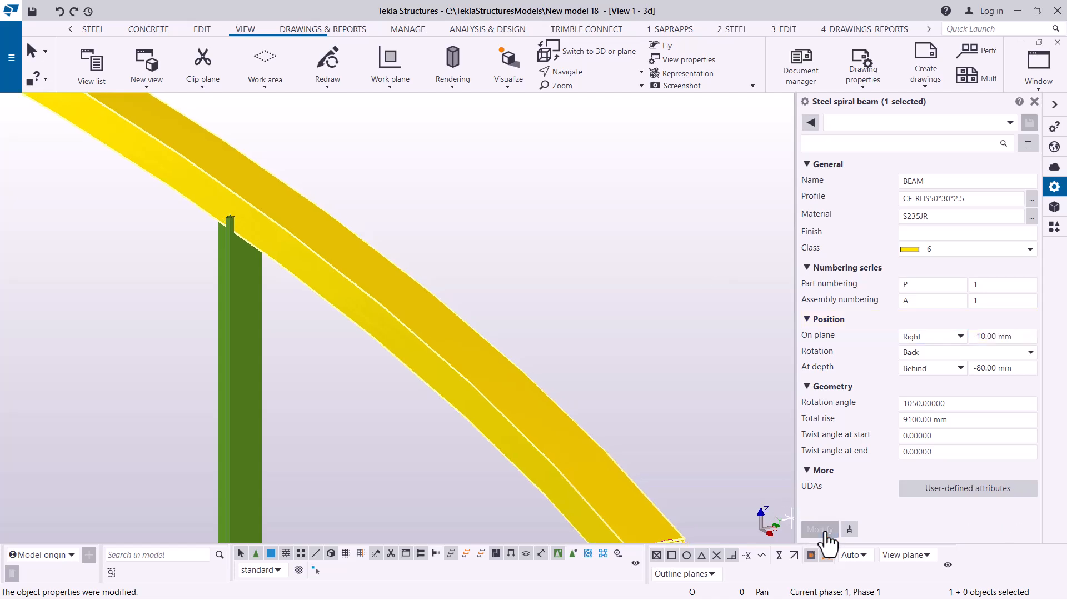
Step: Set the handrail's on-plane offset to -15 mm and apply the change
left_click_drag(1014, 336, 988, 336)
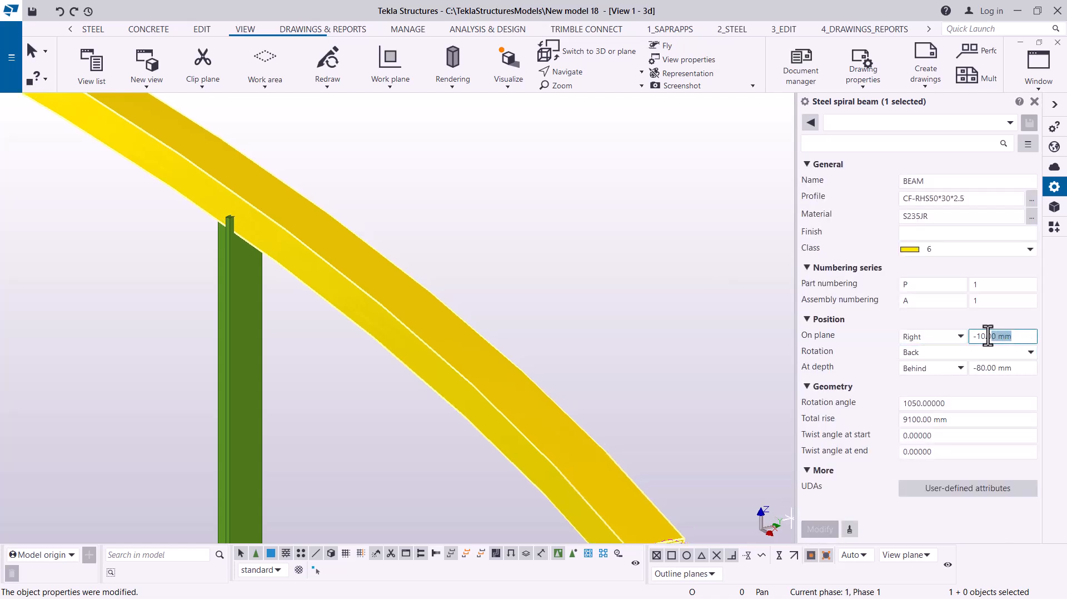
key("BackSpace")
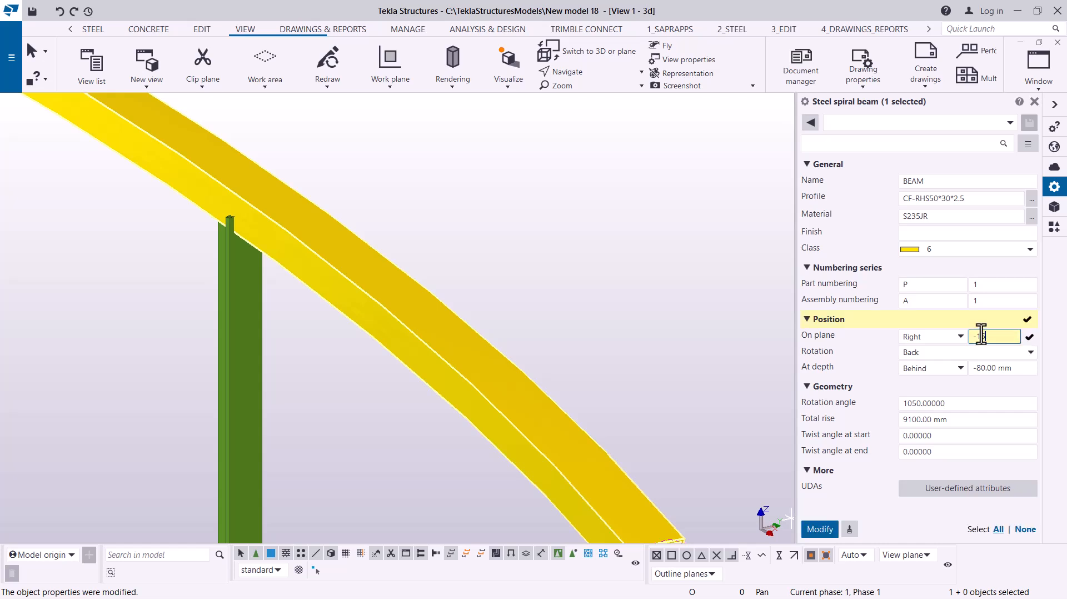
type("5")
left_click(817, 537)
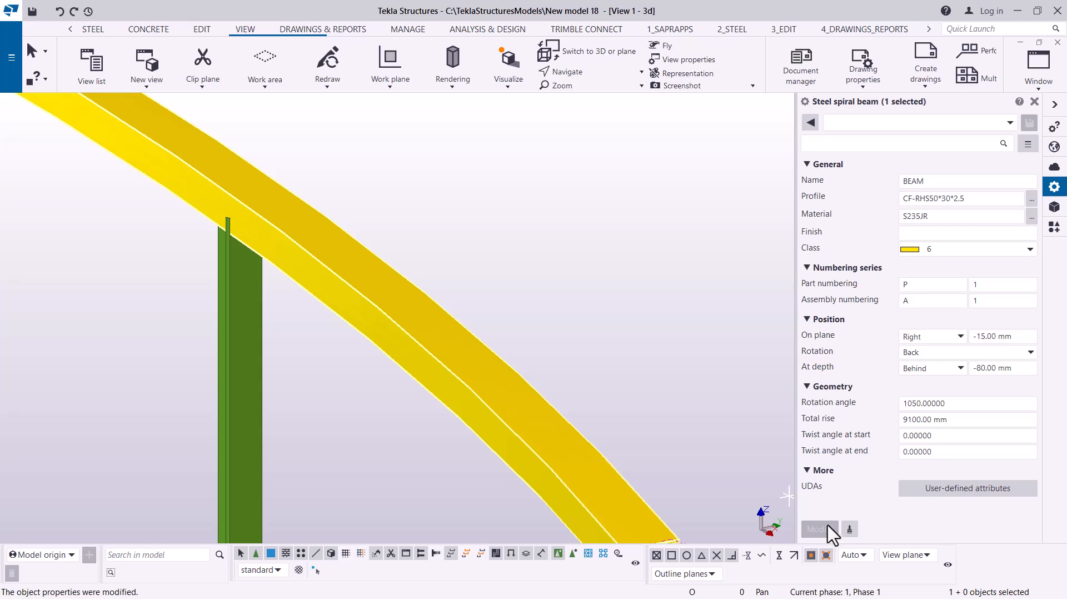
Step: Inspect the handrail over a post top from below and set its on-plane offset to -18 mm
left_click(581, 71)
left_click(578, 91)
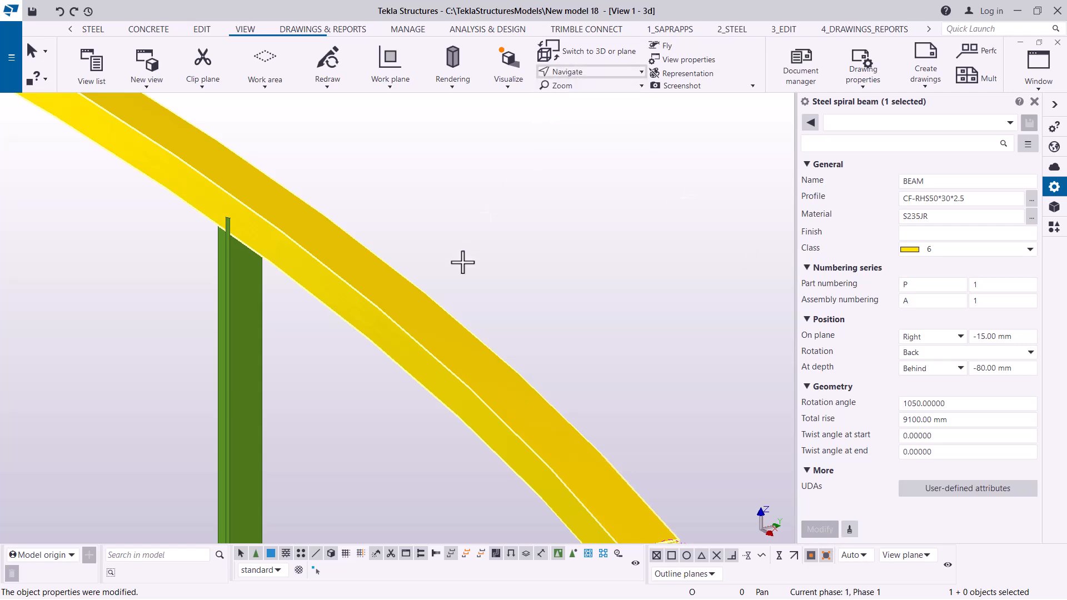
left_click(414, 313)
middle_click_drag(426, 317, 369, 285, "ctrl")
scroll(476, 400, "up", 5)
right_click(661, 209)
left_click(702, 221)
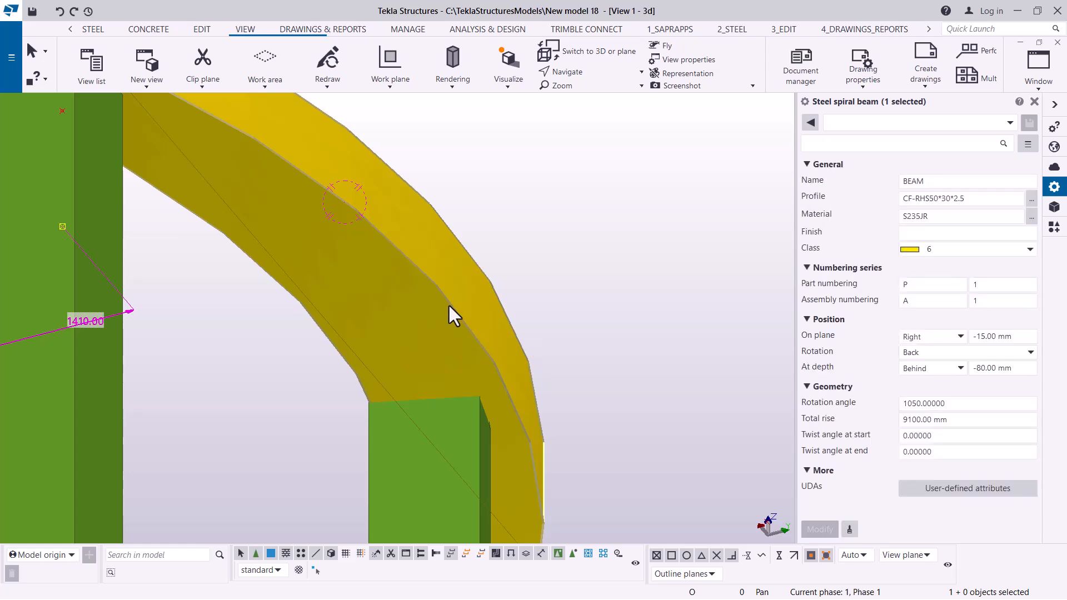
left_click_drag(1020, 336, 982, 337)
type("8")
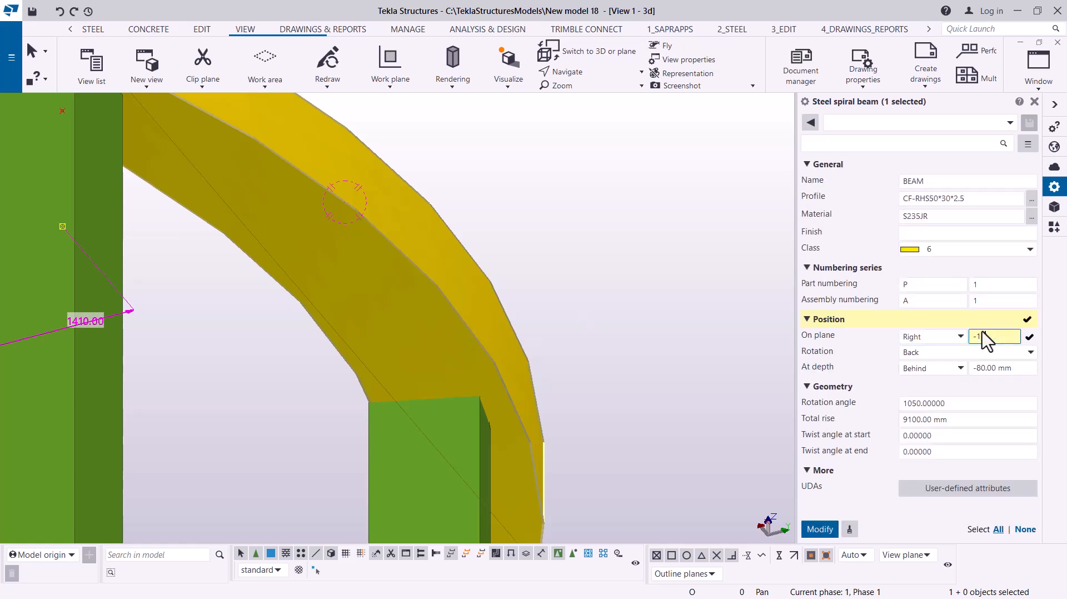
left_click(821, 530)
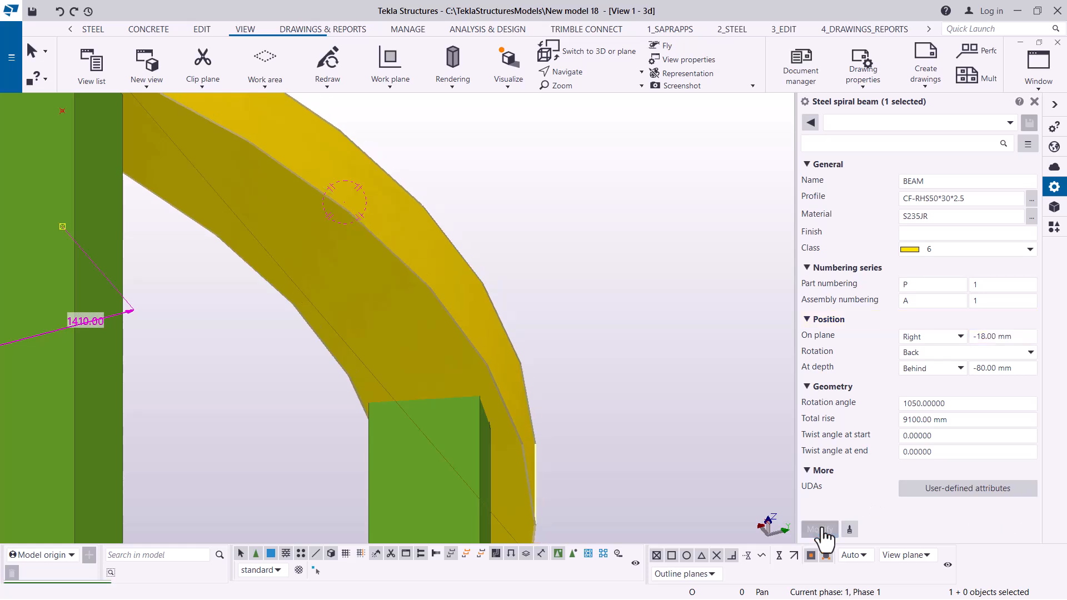
Step: Set the handrail's on-plane offset to -20 mm to centre it over the posts
left_click_drag(1013, 337, 978, 337)
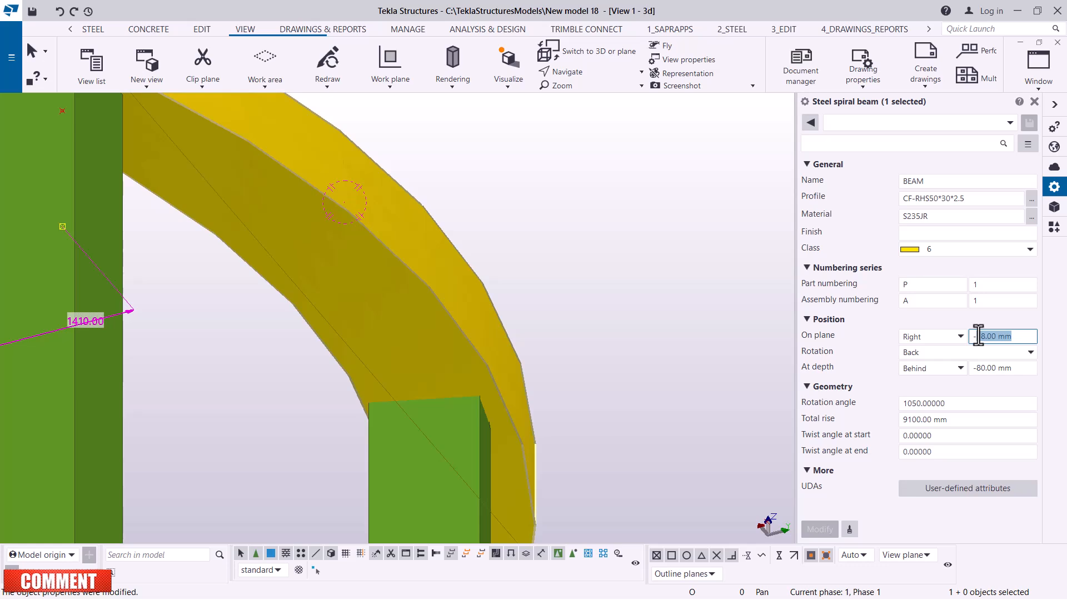
key("BackSpace")
type("20")
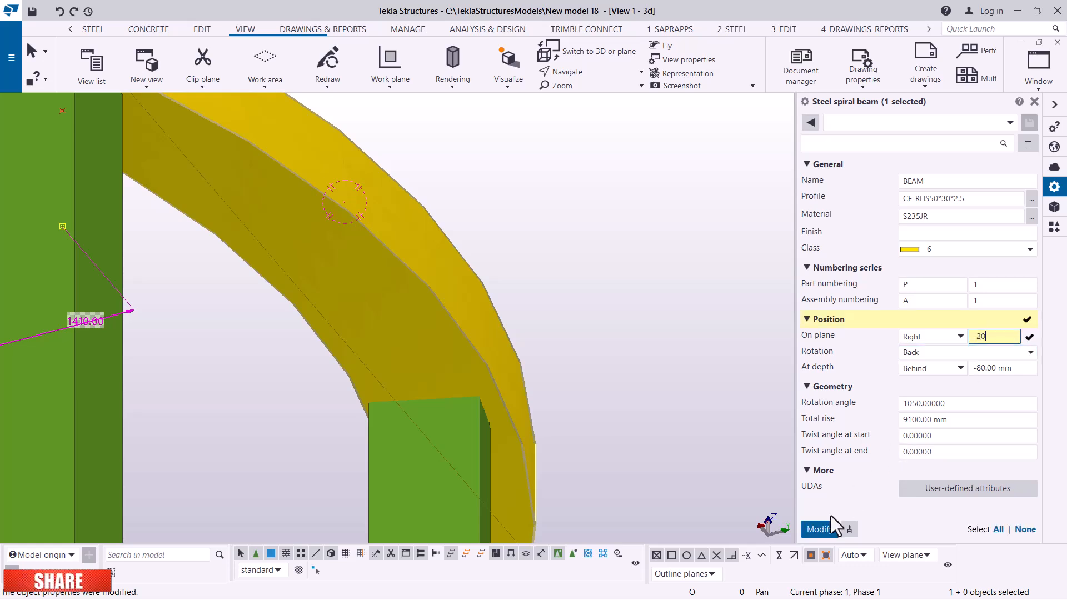
left_click(821, 530)
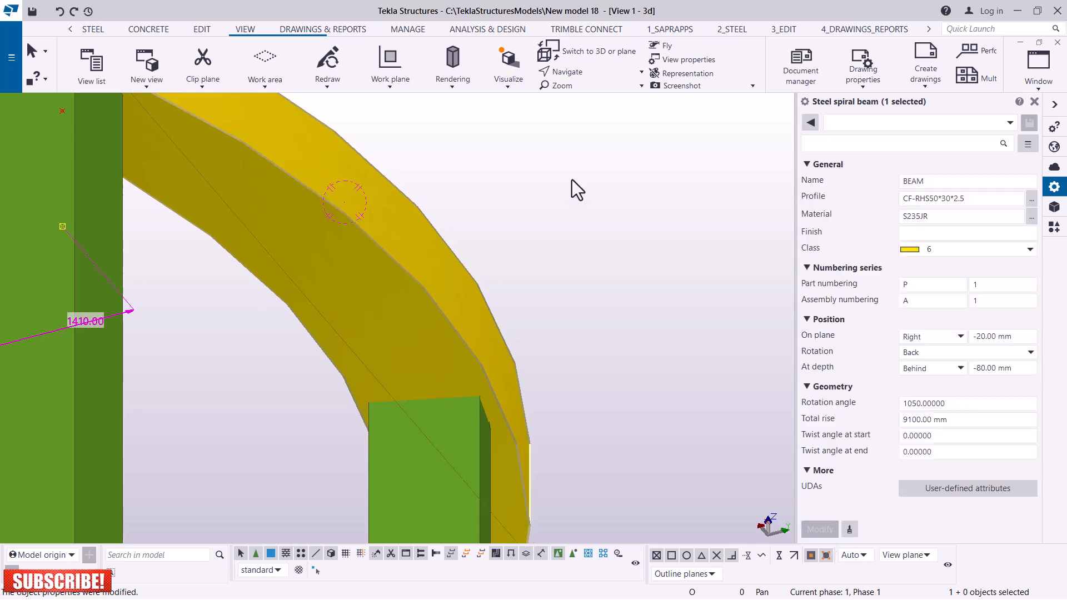
Step: Examine how the repositioned handrail follows the post tops along the lower part of the spiral staircase
left_click(585, 72)
left_click(588, 94)
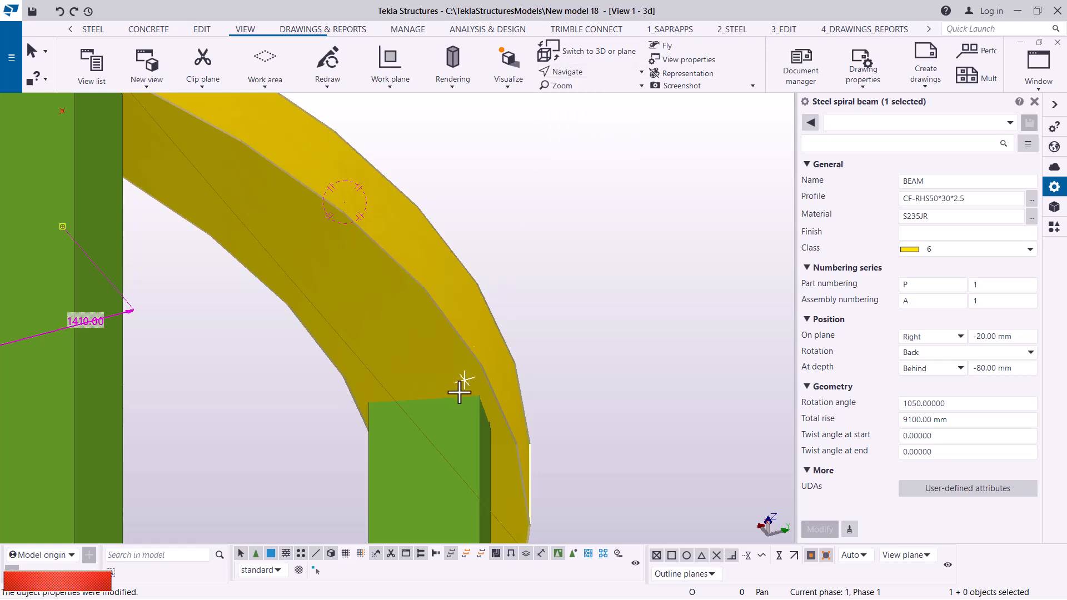
left_click_drag(465, 405, 690, 167)
right_click(691, 167)
left_click(725, 174)
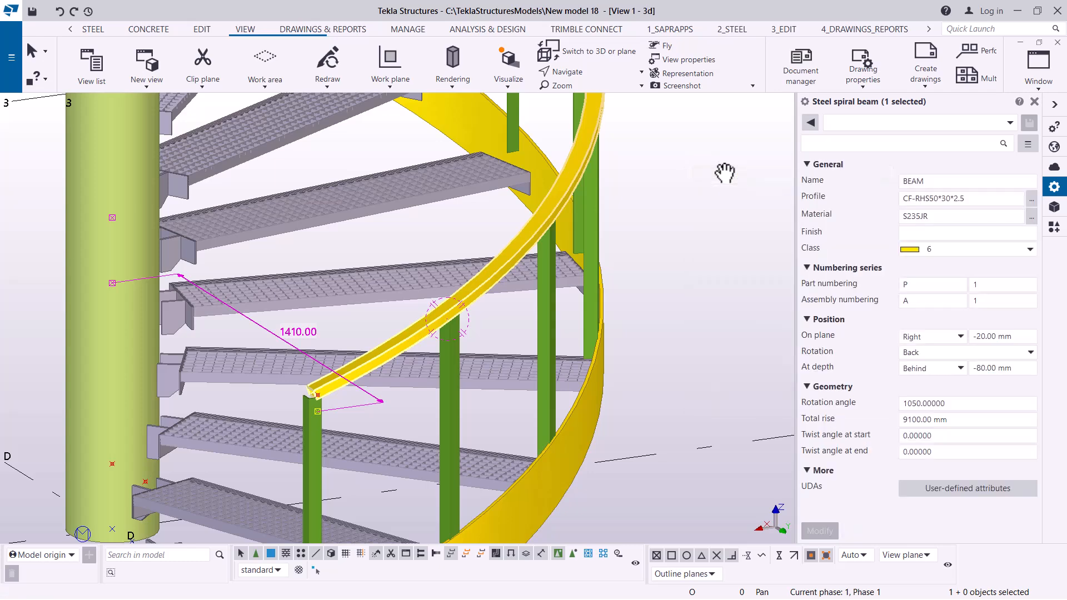
scroll(581, 249, "down", 5)
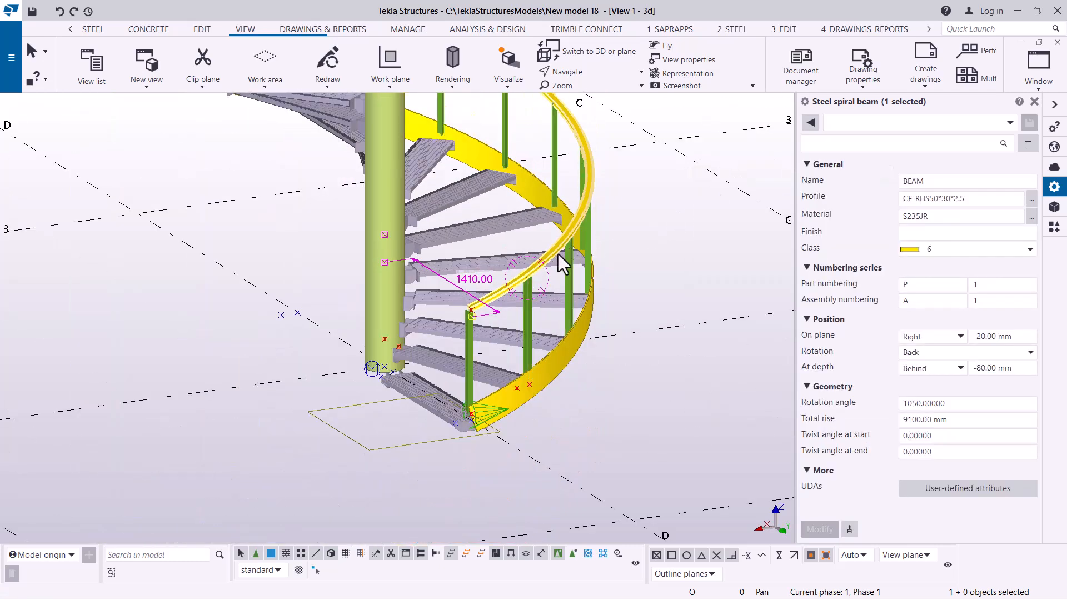
scroll(556, 253, "up", 4)
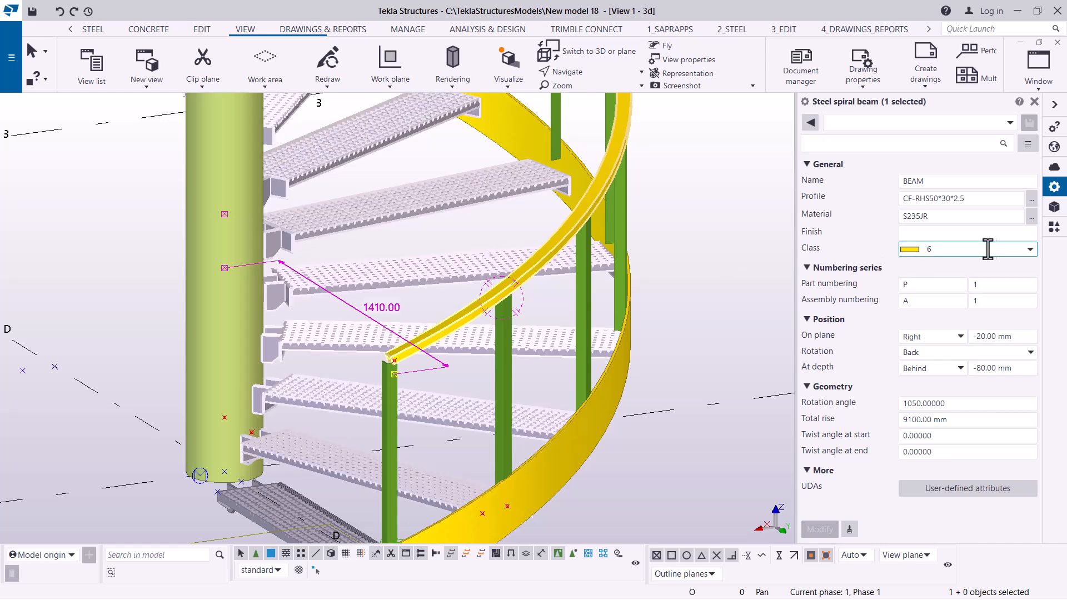
Step: Change the handrail's class to 14 and apply the change to the spiral beam
left_click(1029, 250)
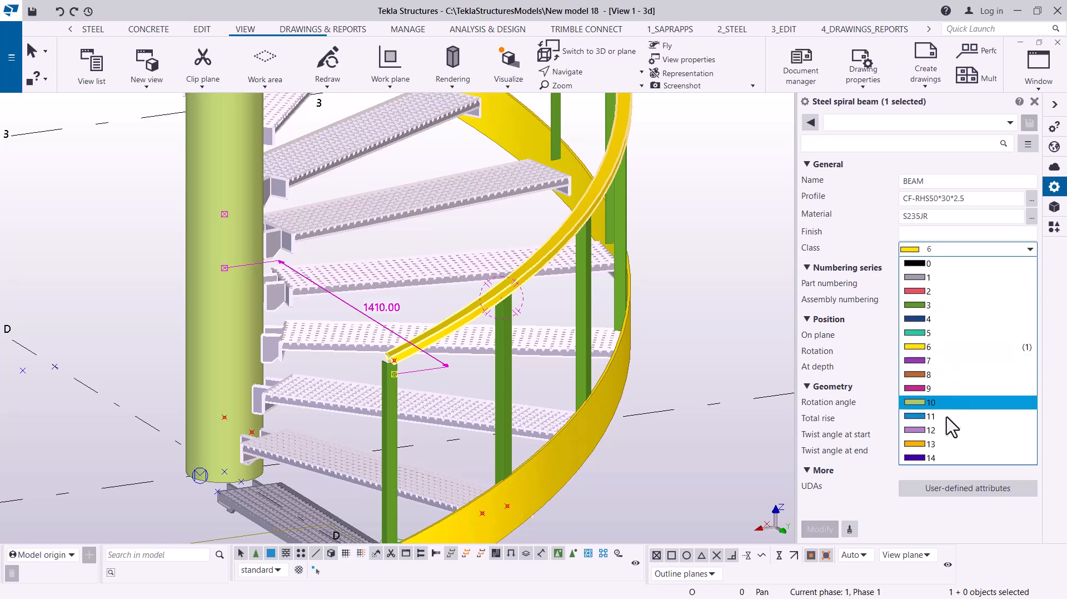
left_click(931, 457)
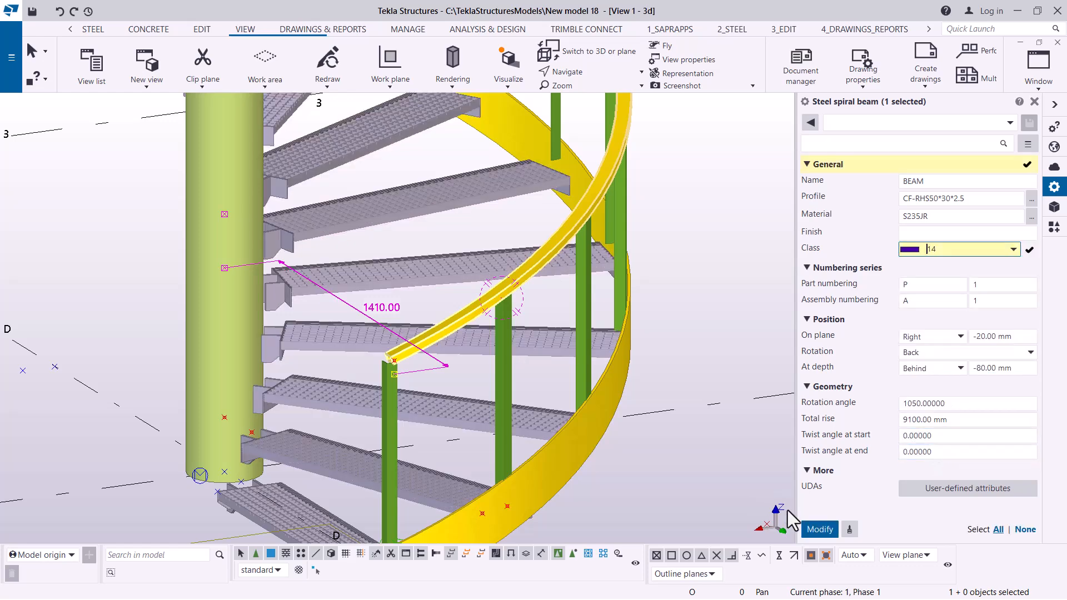
left_click(818, 529)
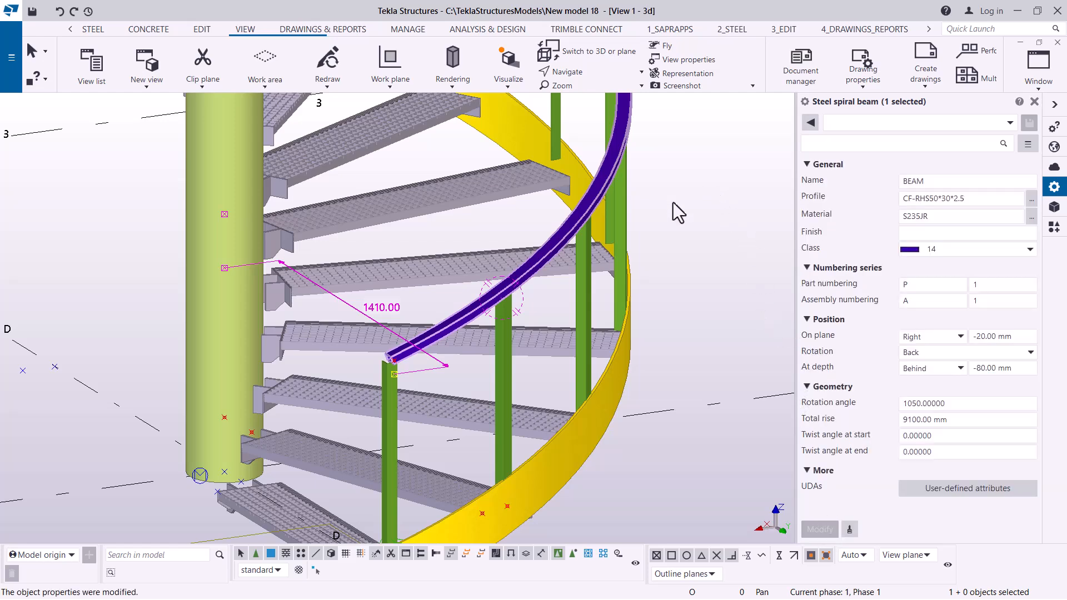
Step: Start a linear copy of the handrail with a dZ offset of -300 mm
right_click(665, 137)
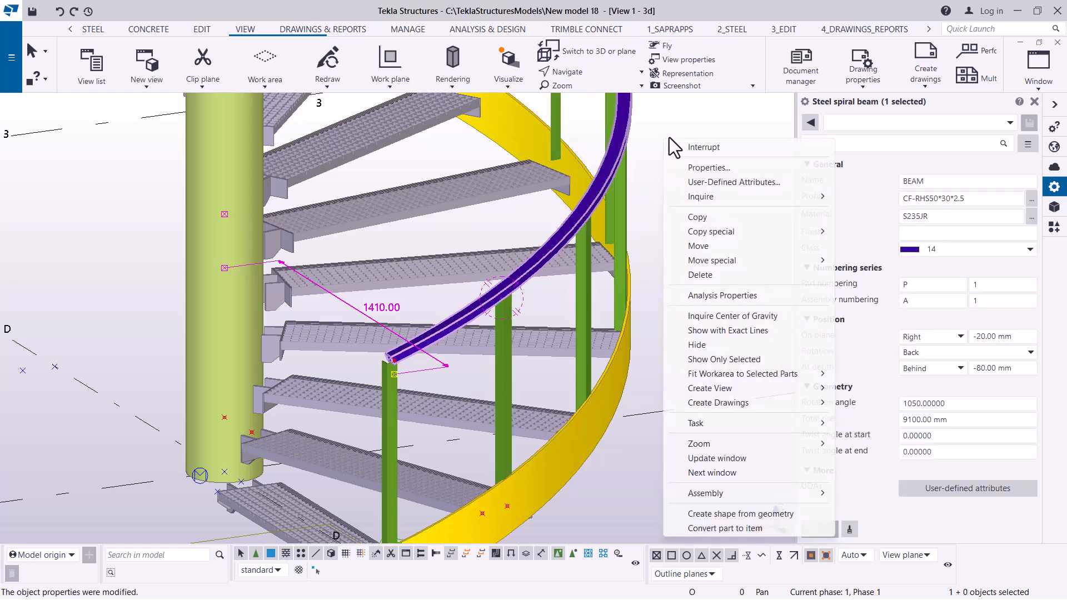
mouse_move(731, 235)
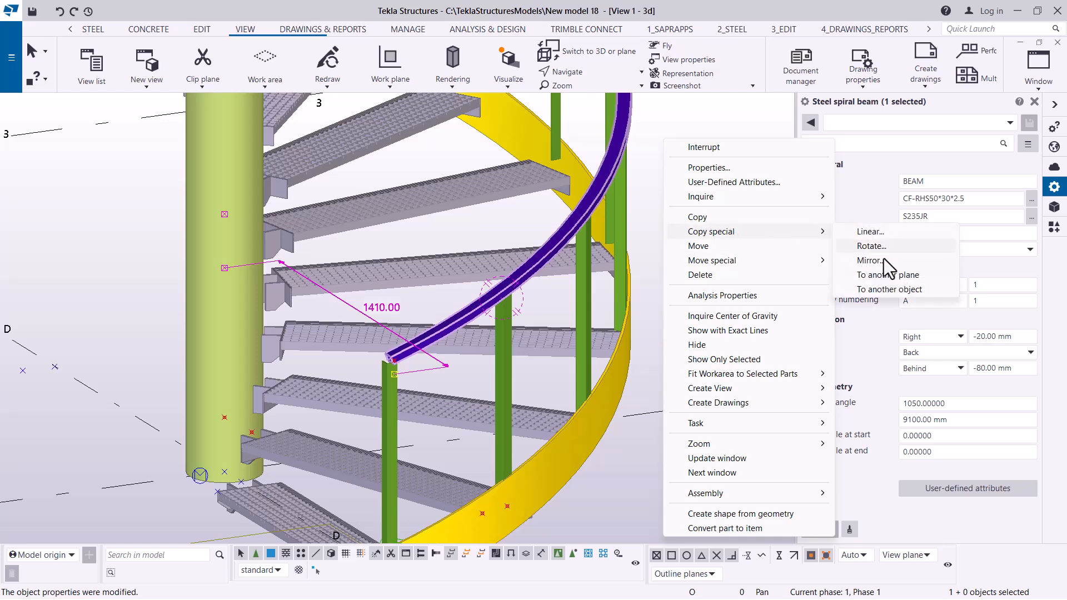
left_click(878, 232)
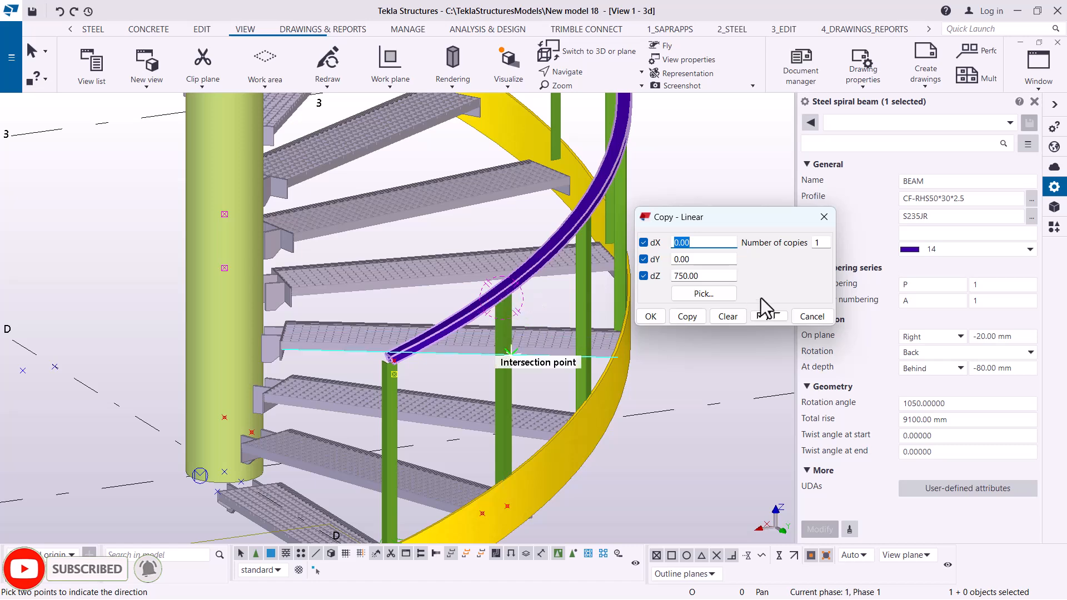
left_click_drag(711, 276, 669, 280)
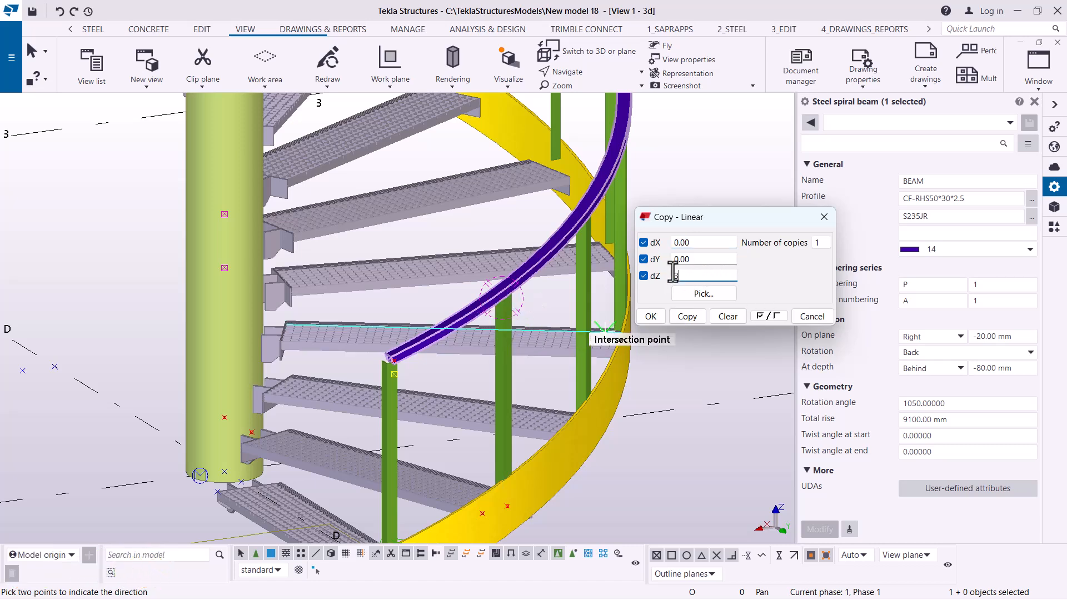
Step: Try creating three copies of the handrail below it and undo them
left_click(818, 242)
left_click(687, 317)
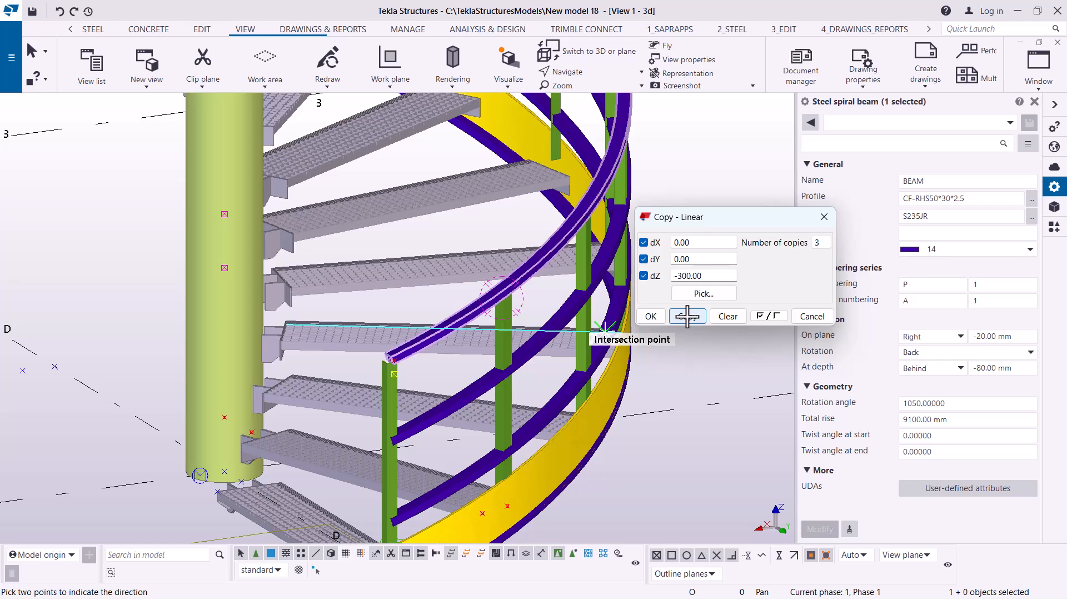
left_click(59, 15)
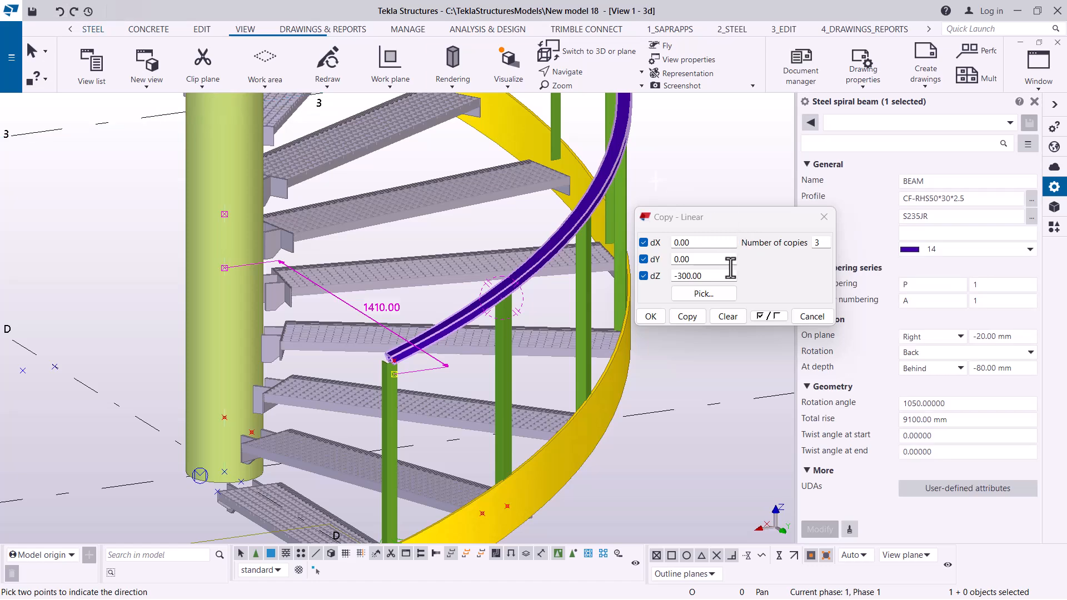
Step: Create a single linear copy of the handrail at the -300 mm dZ offset and end the copy command
double_click(815, 243)
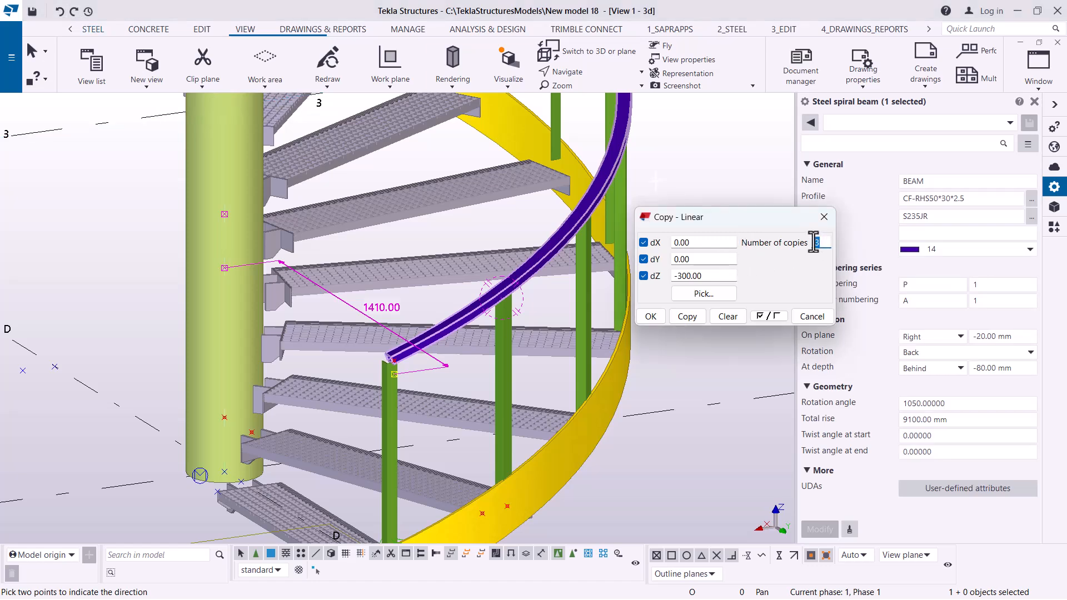
type("1")
left_click(688, 315)
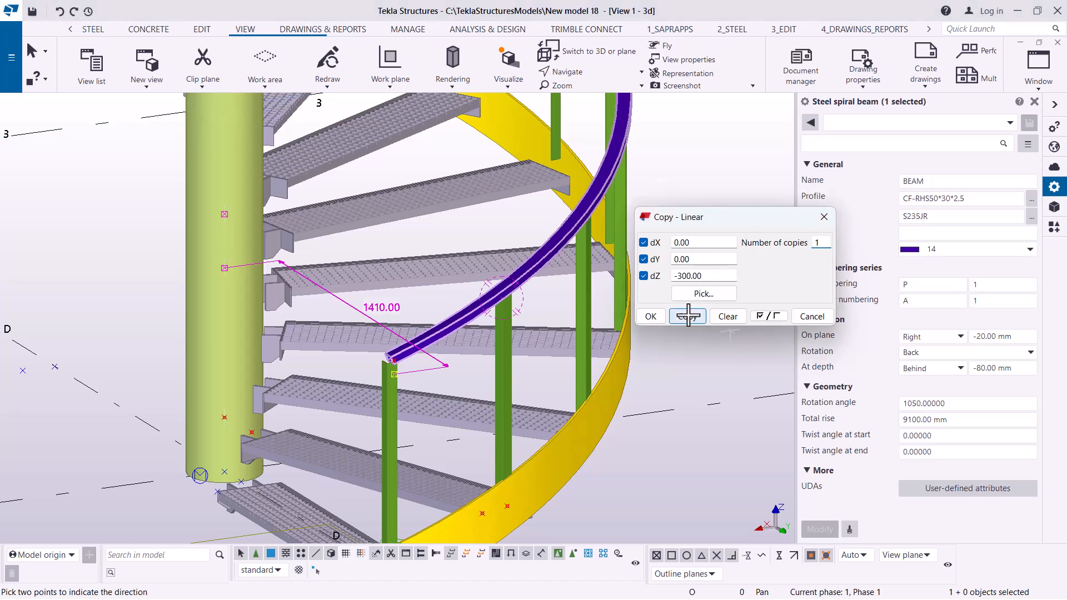
left_click(649, 316)
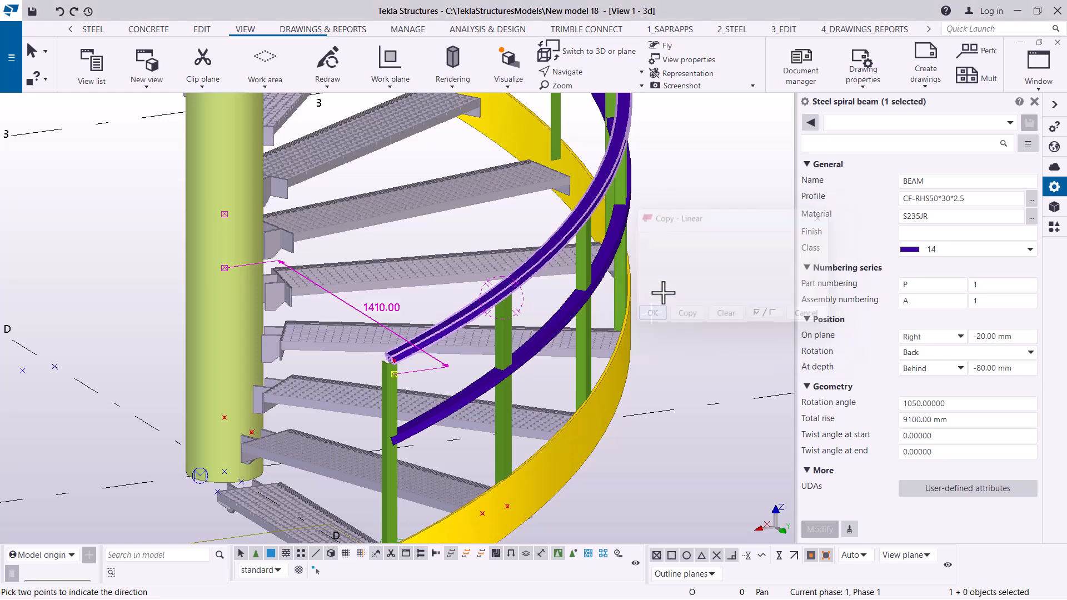
right_click(708, 186)
left_click(743, 193)
Step: Change the profile of the copied rail below the handrail to SHS30*30*2.5
scroll(568, 327, "up", 1)
left_click(565, 330)
scroll(566, 325, "up", 2)
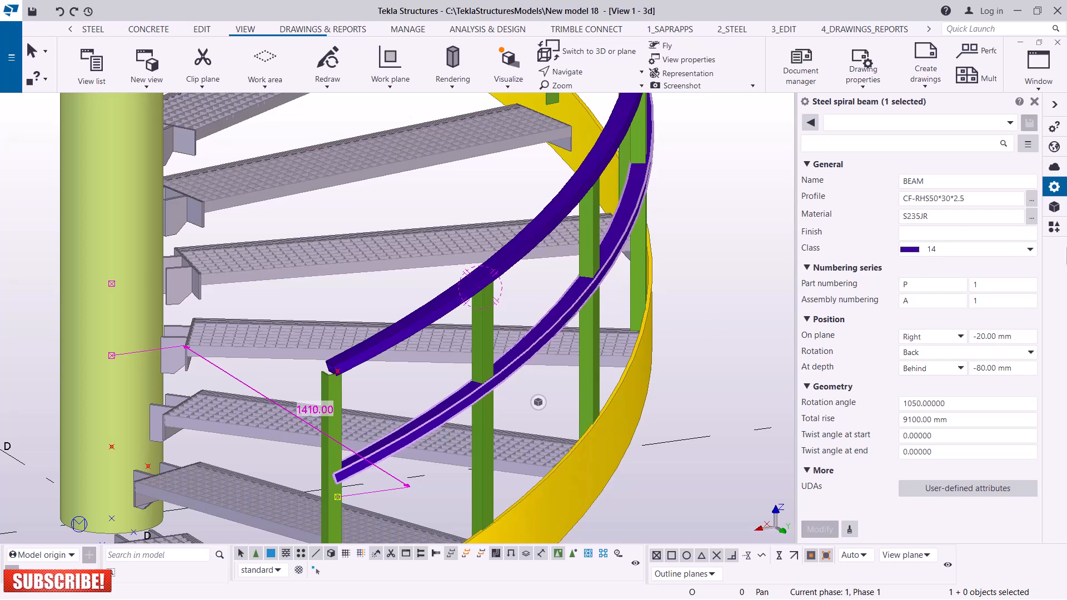
left_click(1031, 198)
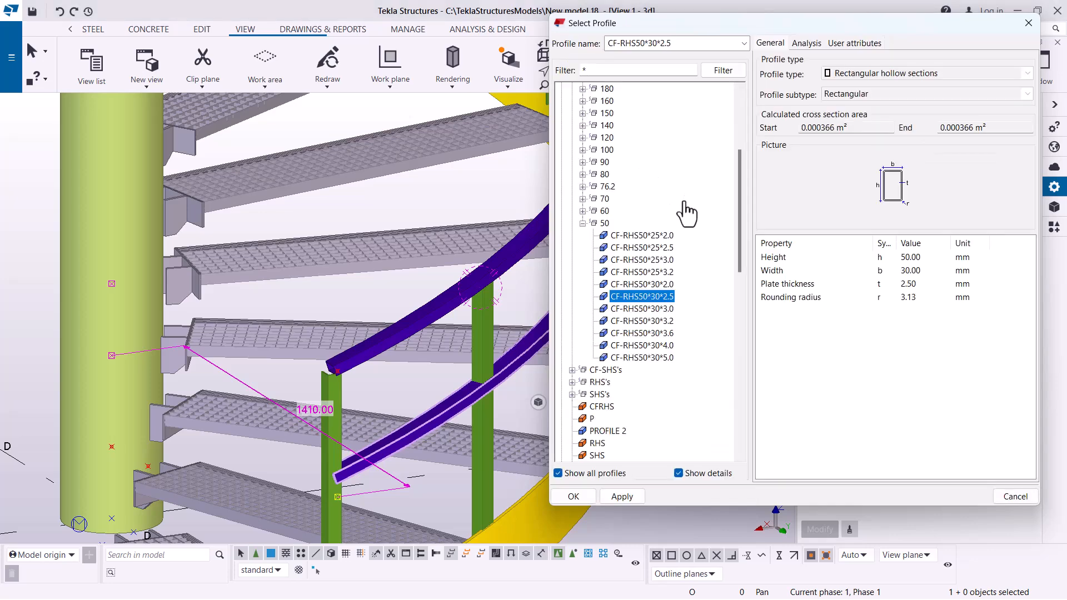
left_click(582, 224)
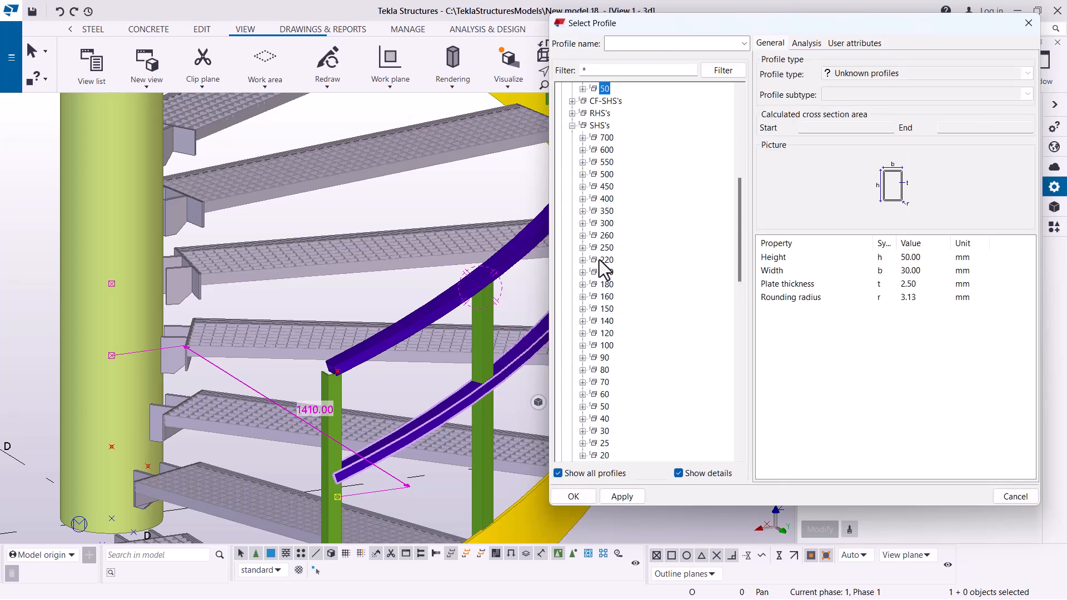
scroll(645, 345, "down", 1)
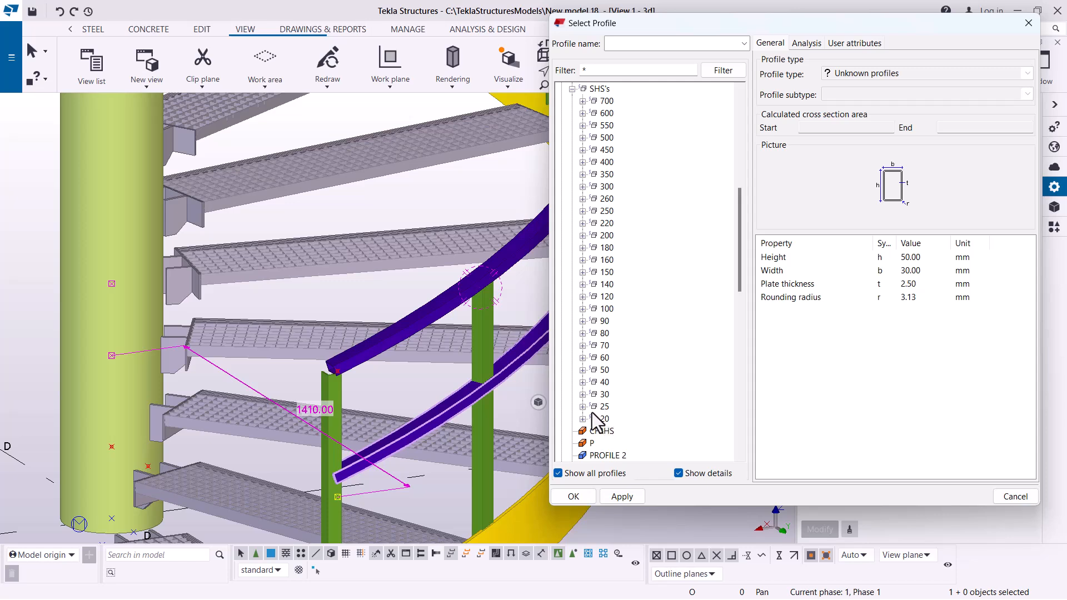
left_click(583, 395)
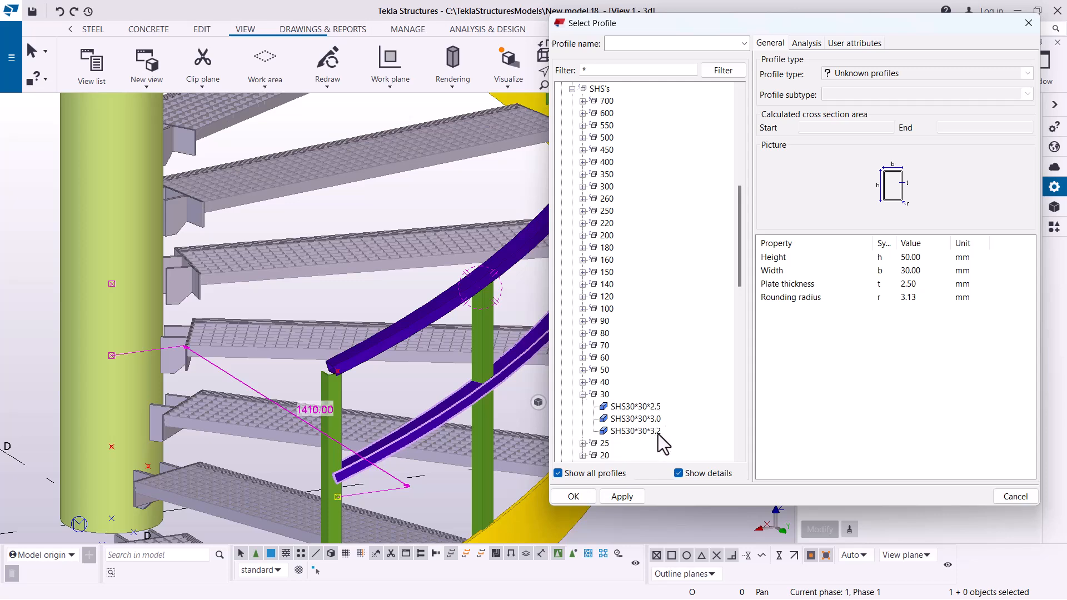
left_click(639, 407)
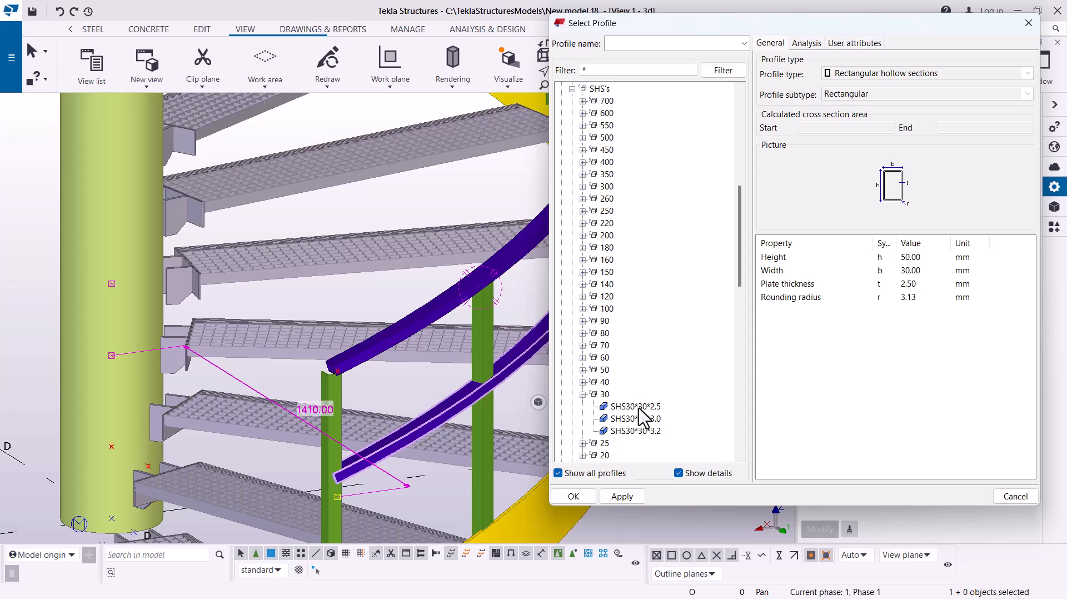
left_click(631, 495)
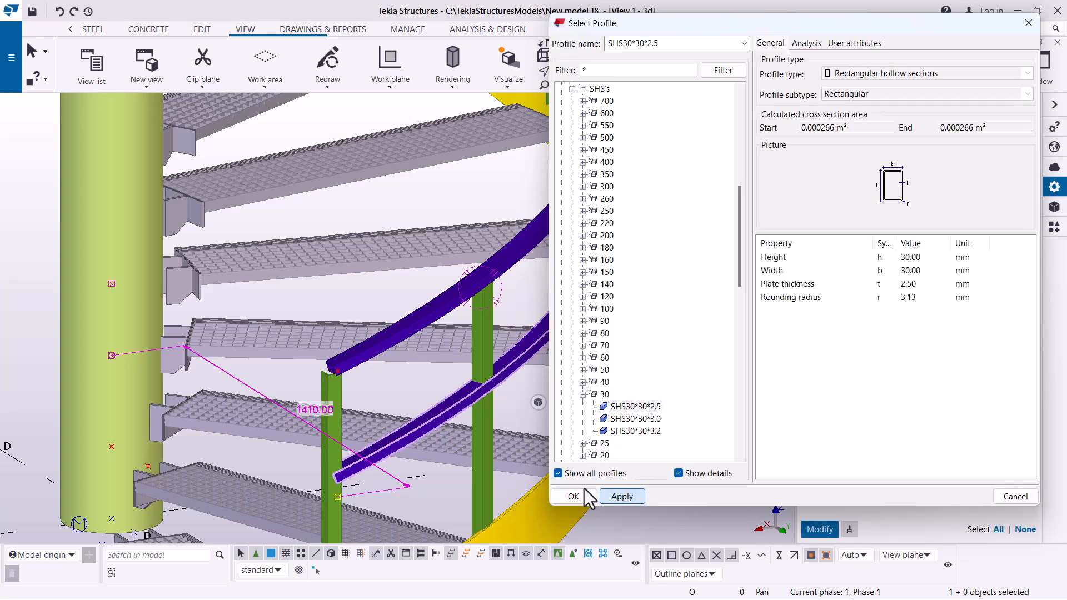
left_click(573, 496)
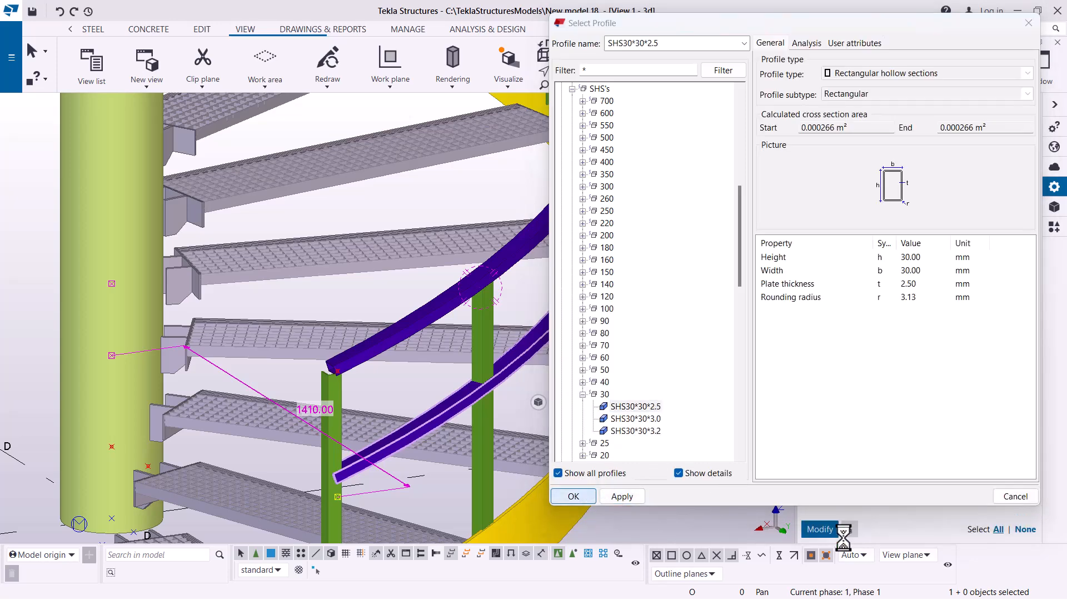
left_click(822, 531)
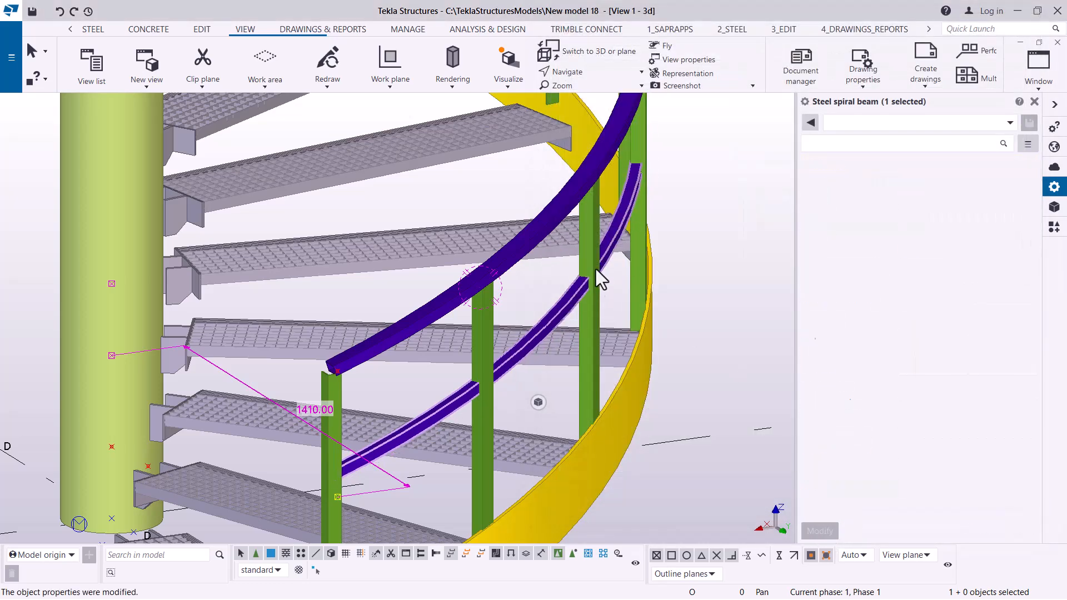
Step: Set the lower rail's on-plane offset to -18 mm and apply it
scroll(598, 285, "up", 5)
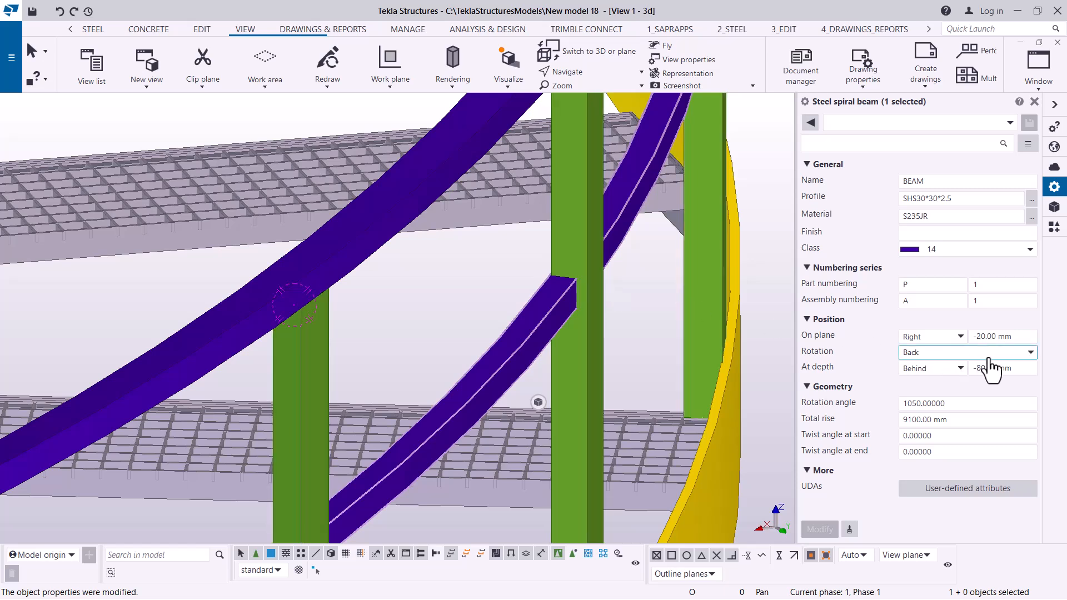
left_click(1001, 336)
left_click_drag(1001, 335, 991, 336)
type("1")
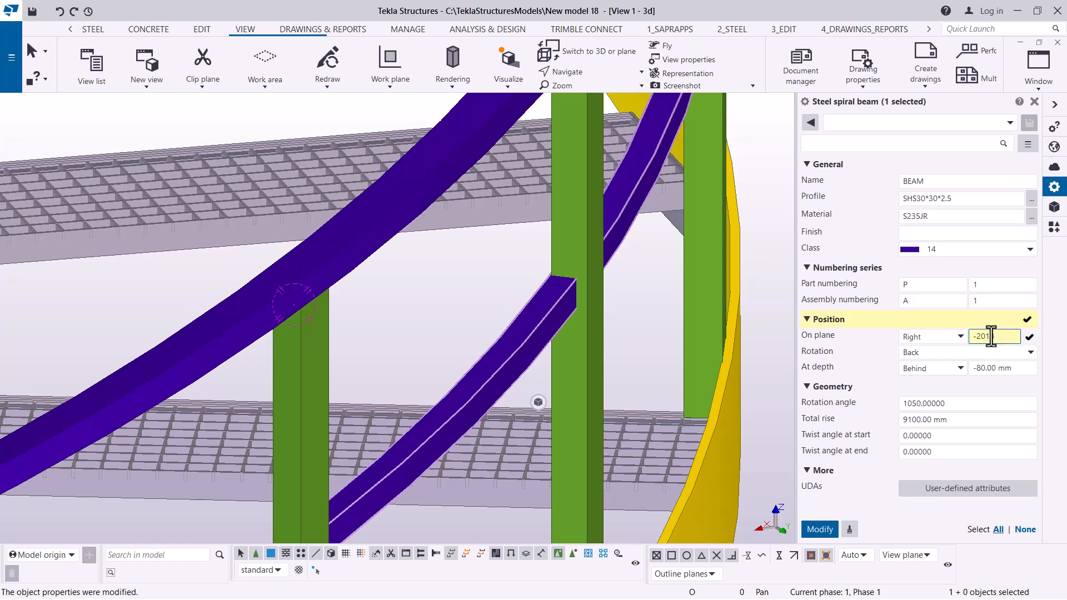
key("BackSpace")
key("BackSpace")
key("BackSpace")
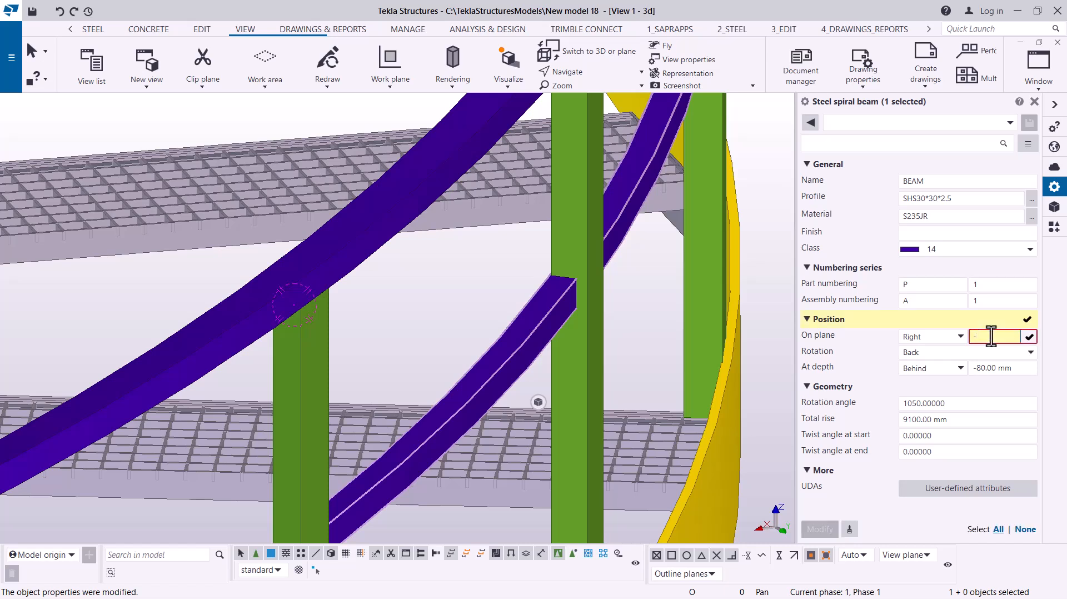
type("18")
left_click(830, 530)
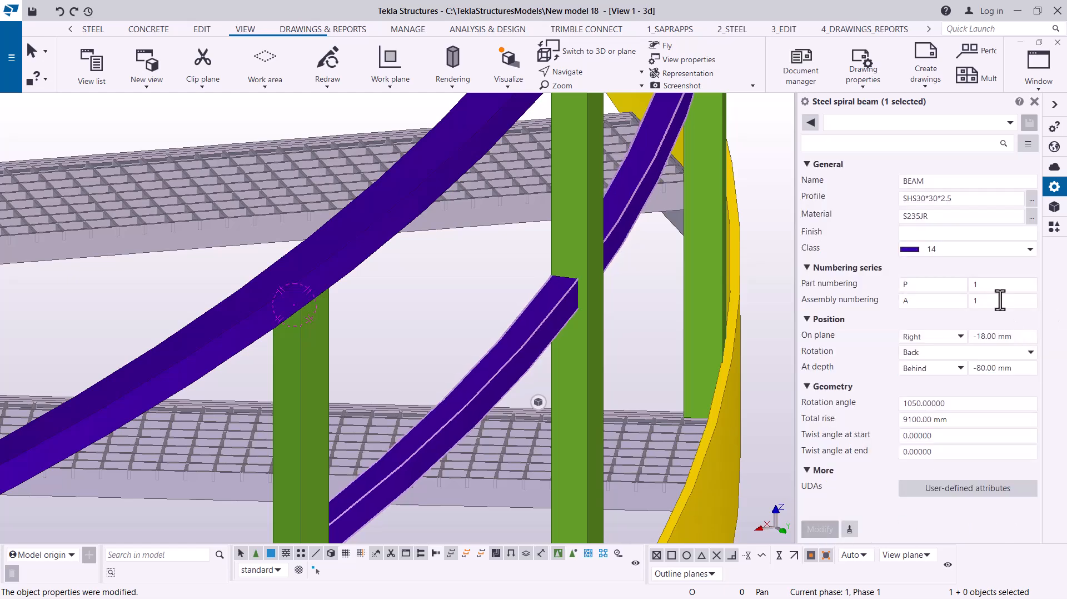
Step: Set the lower rail's on-plane offset to -15 mm and apply it
left_click_drag(1013, 337, 984, 337)
type(".5")
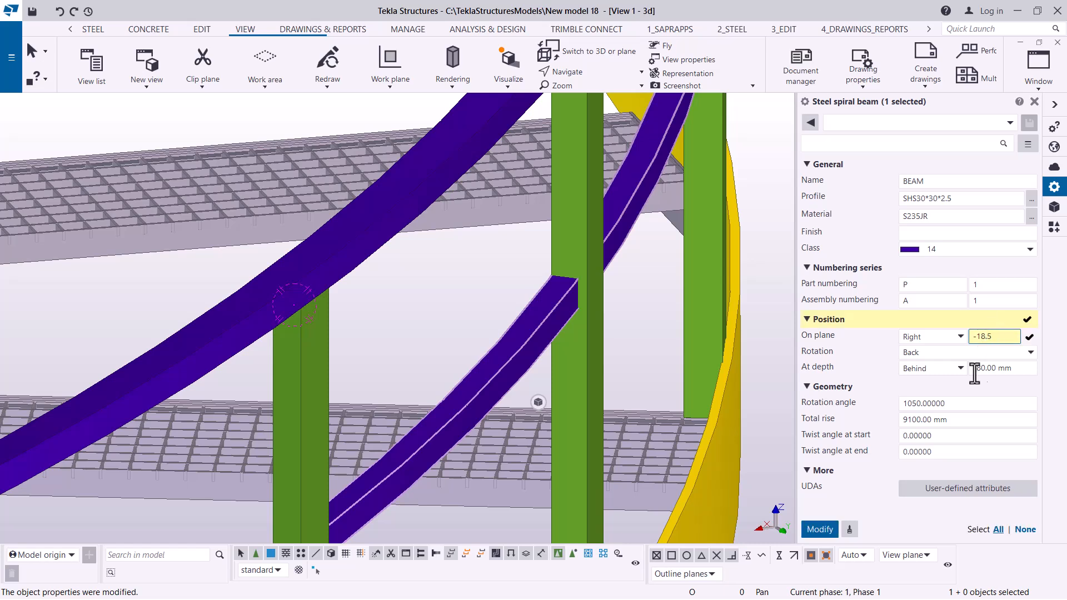
key("BackSpace")
key("BackSpace")
key("BackSpace")
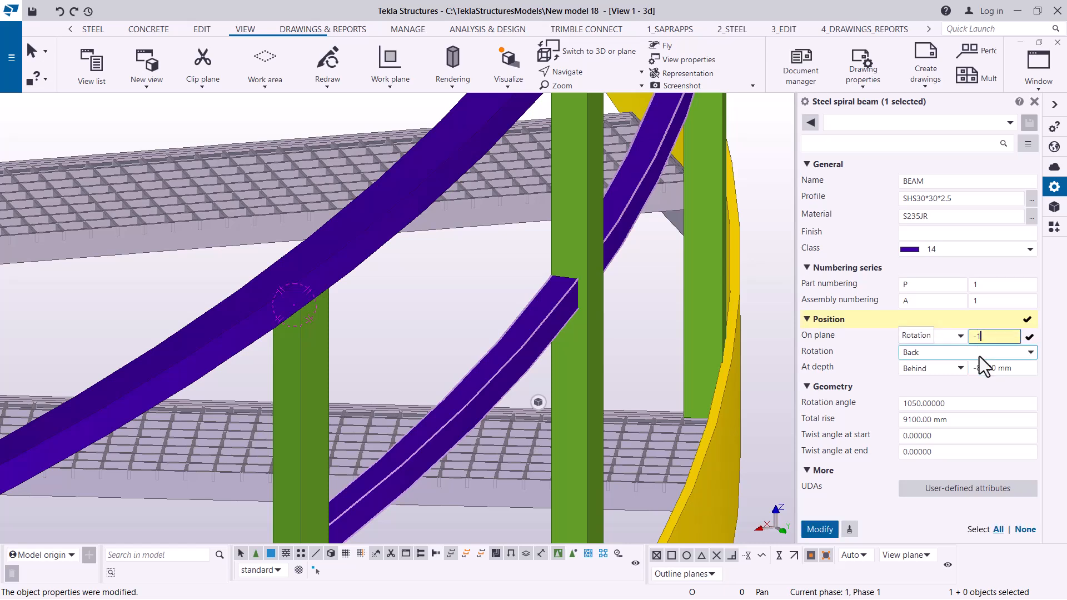
type("5")
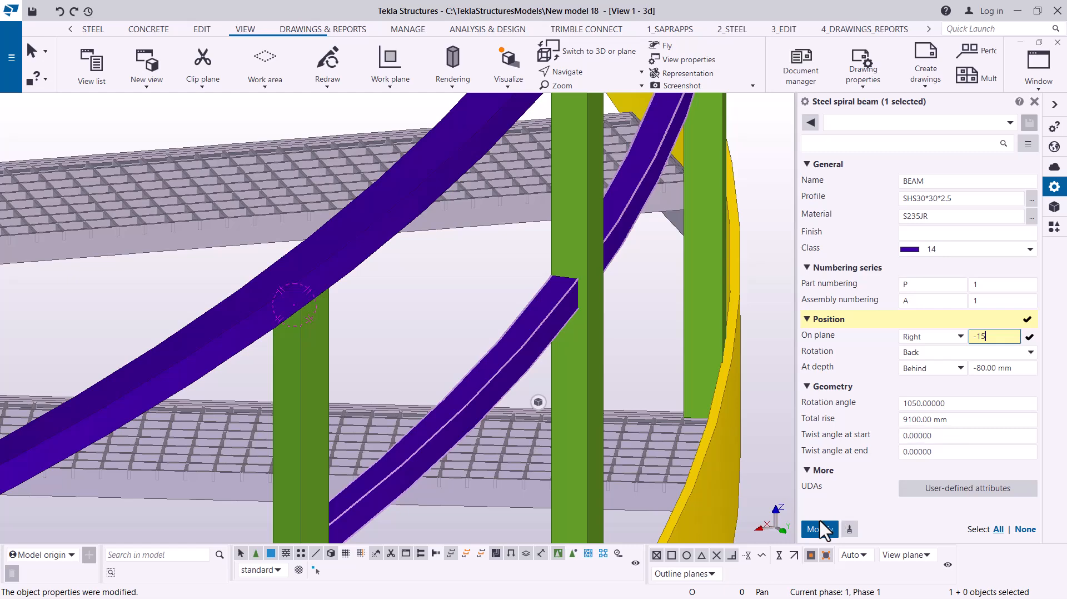
left_click(817, 530)
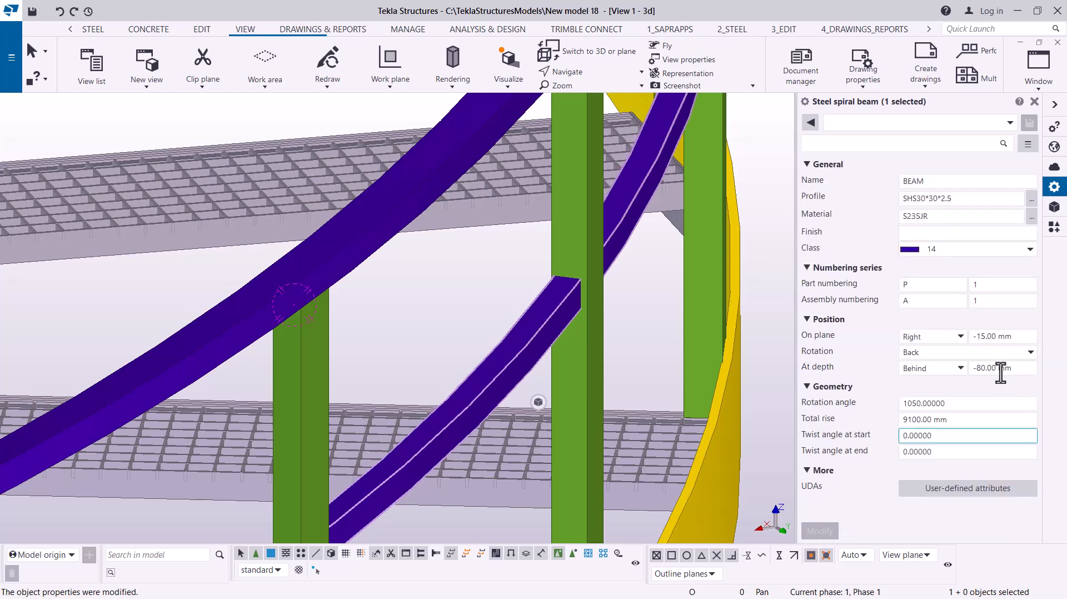
Step: Set the lower rail's on-plane offset to -13 mm to centre it on the posts
left_click_drag(1011, 336, 986, 336)
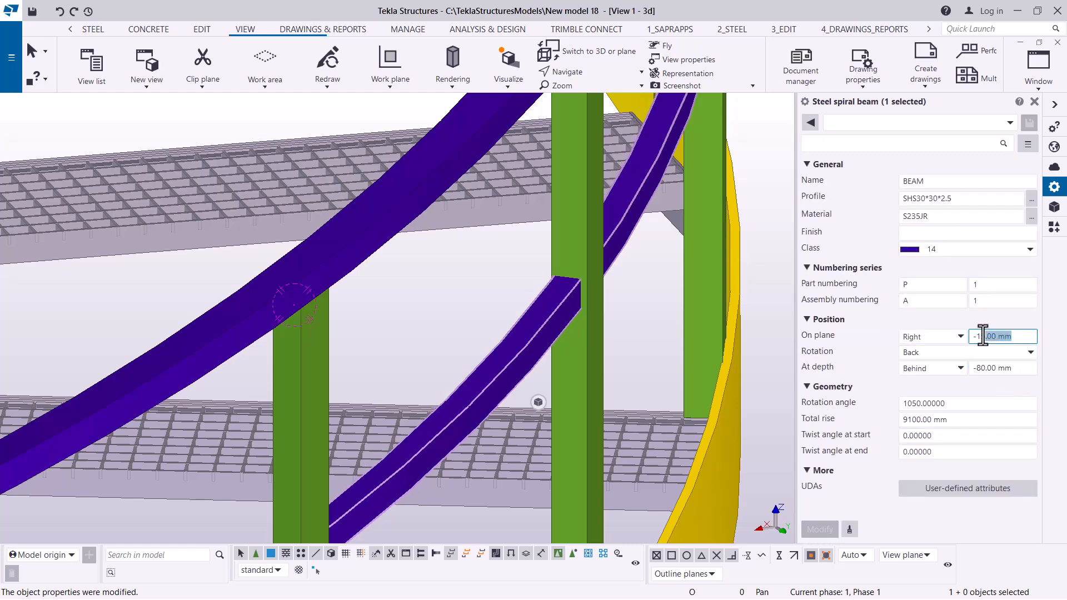
key("BackSpace")
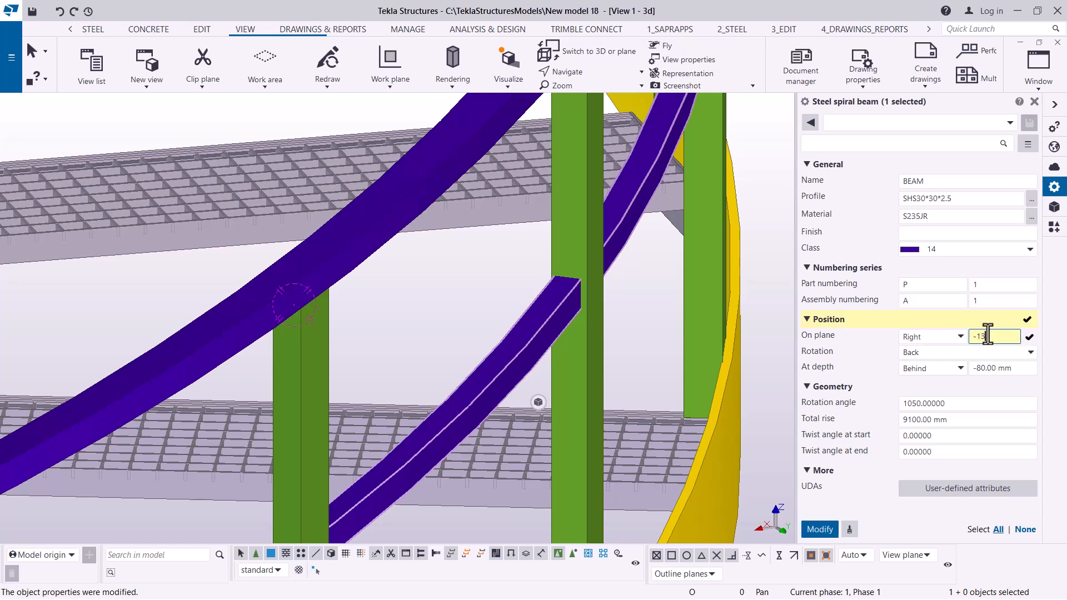
left_click(816, 532)
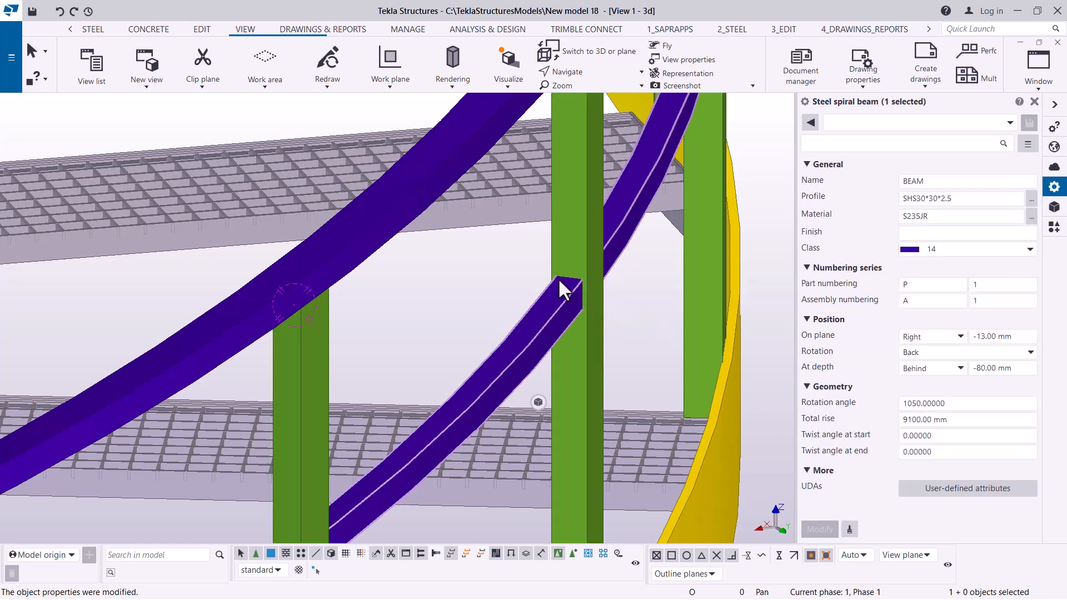
Step: Examine from a lower angle how the intermediate rail runs between the posts beneath the handrail
scroll(578, 280, "down", 3)
scroll(589, 278, "down", 3)
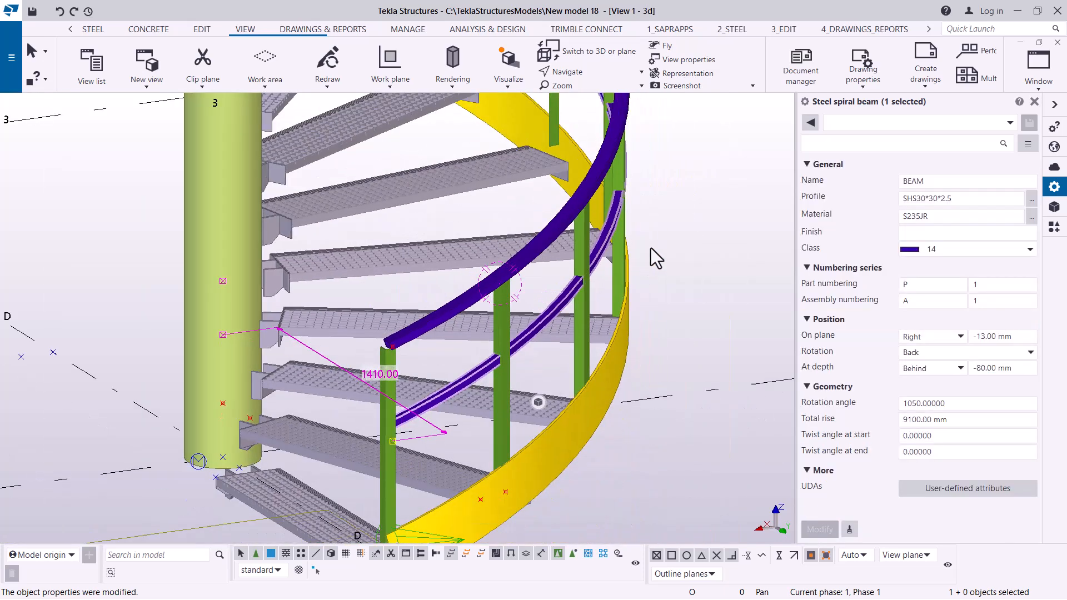
left_click(585, 72)
left_click(584, 94)
middle_click_drag(581, 282, 638, 237, "ctrl")
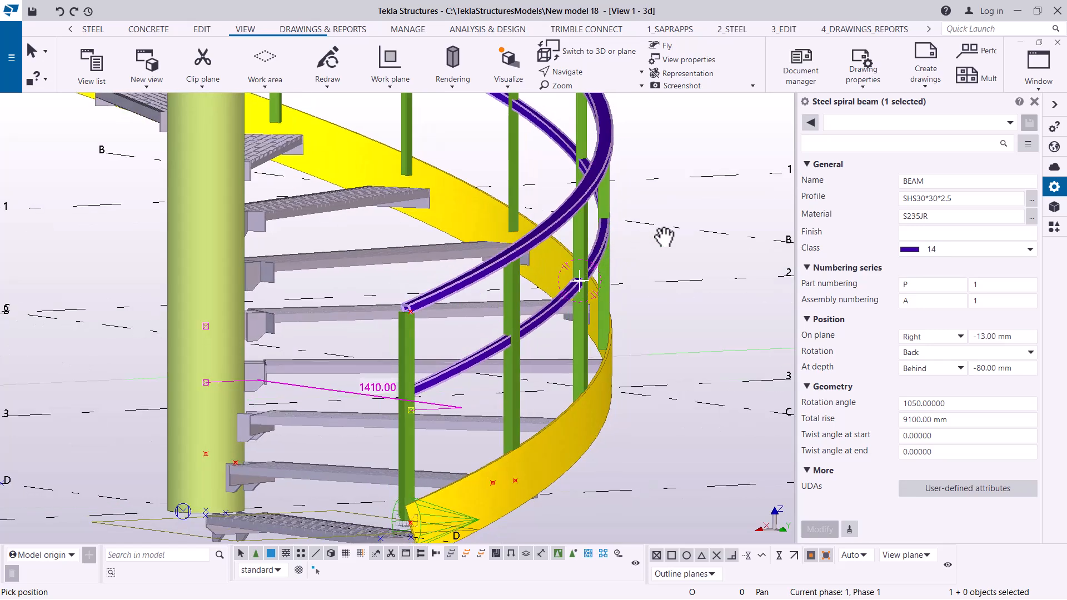
right_click(698, 255)
left_click(712, 257)
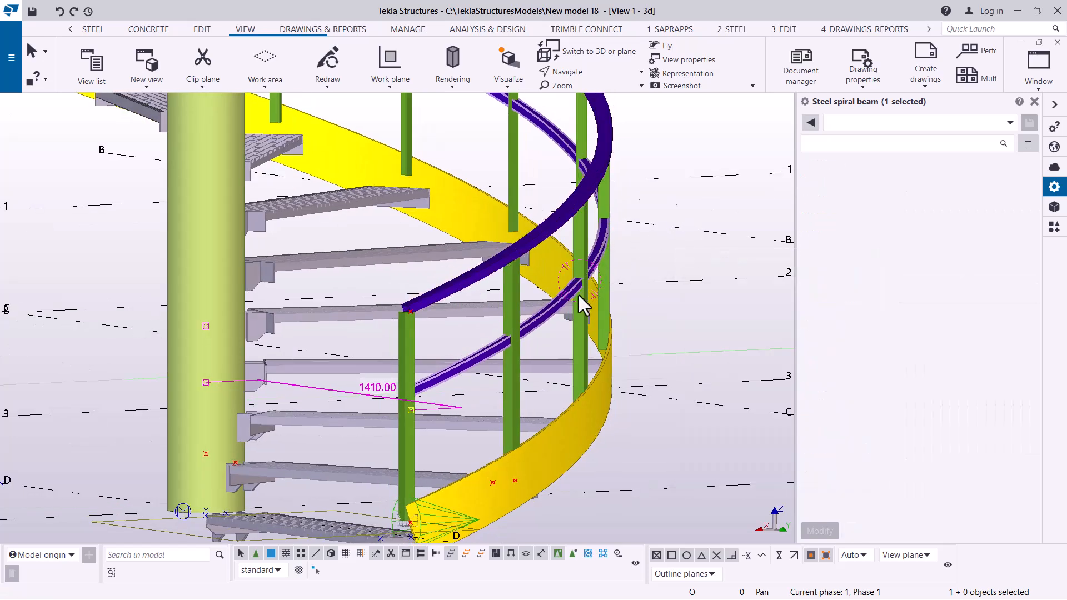
Step: Make two linear copies of the intermediate rail downward at a dZ of -300 mm each
scroll(573, 294, "up", 5)
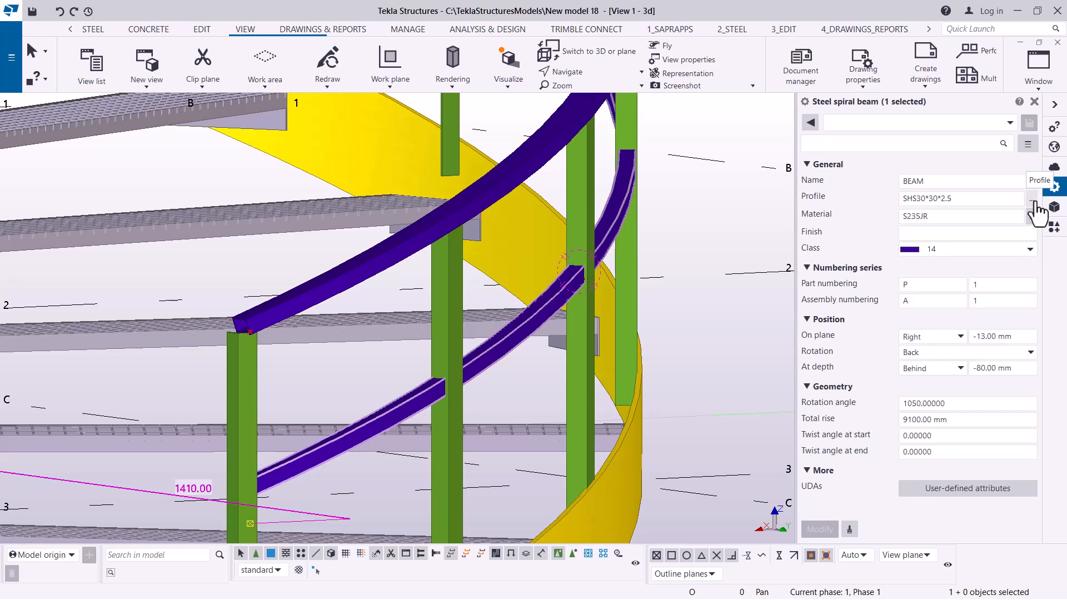
middle_click_drag(664, 212, 622, 201, "ctrl")
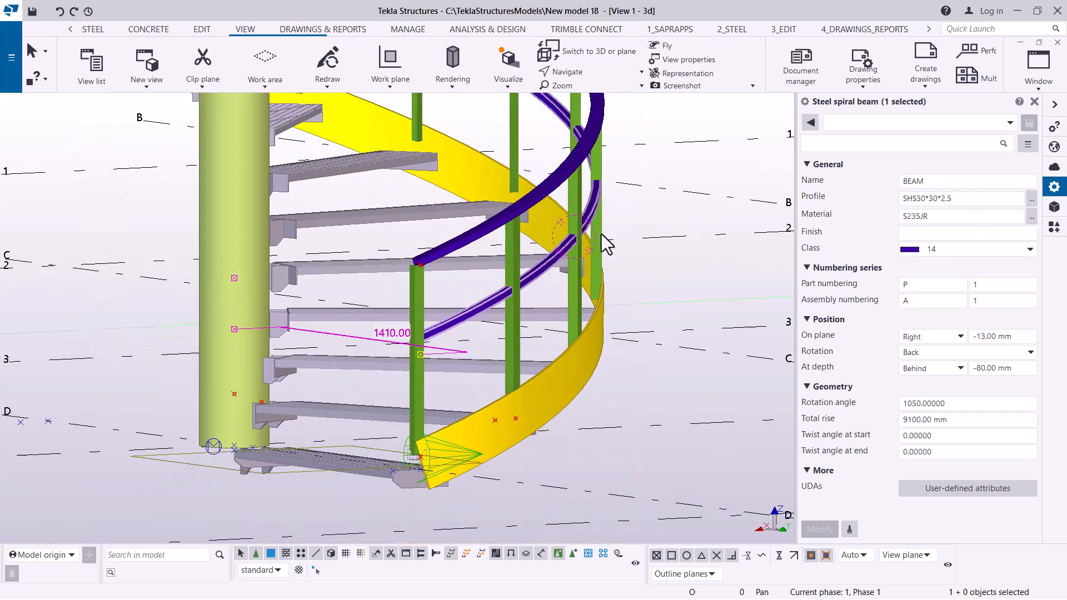
scroll(551, 266, "up", 5)
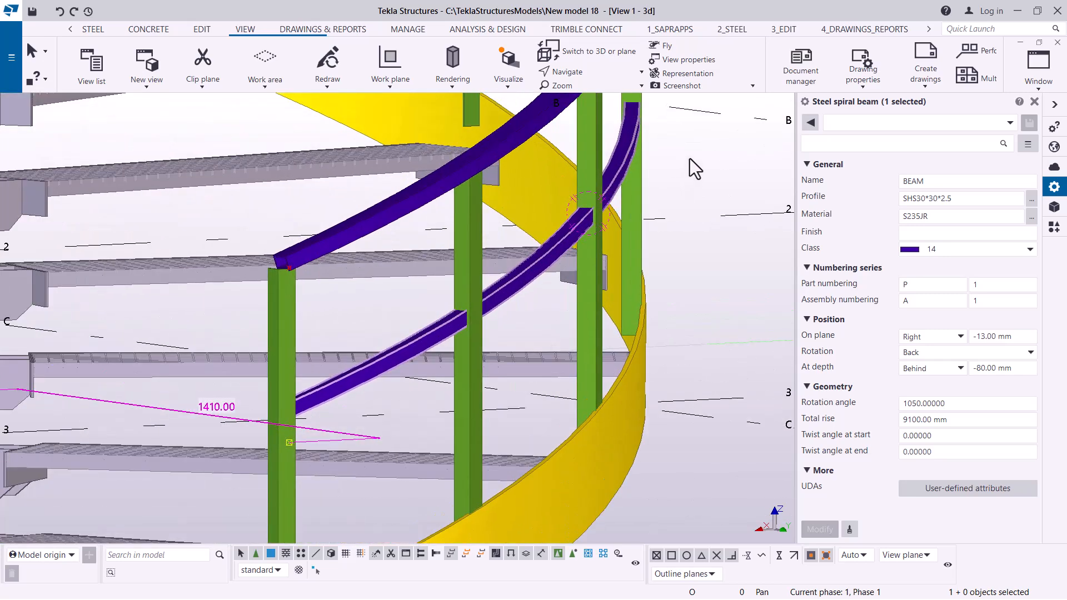
right_click(689, 158)
mouse_move(755, 252)
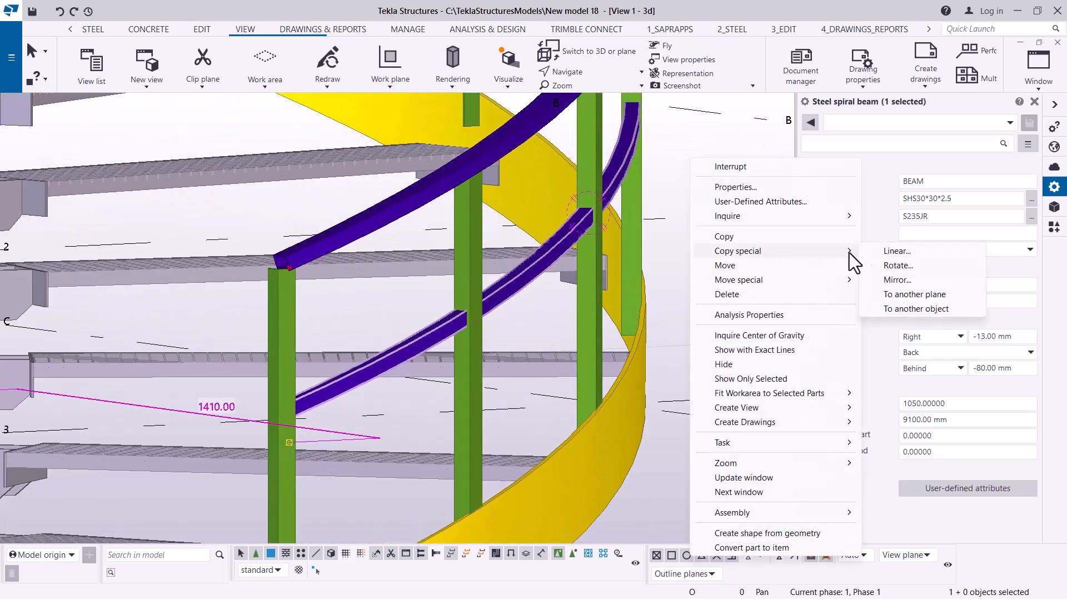
left_click(889, 256)
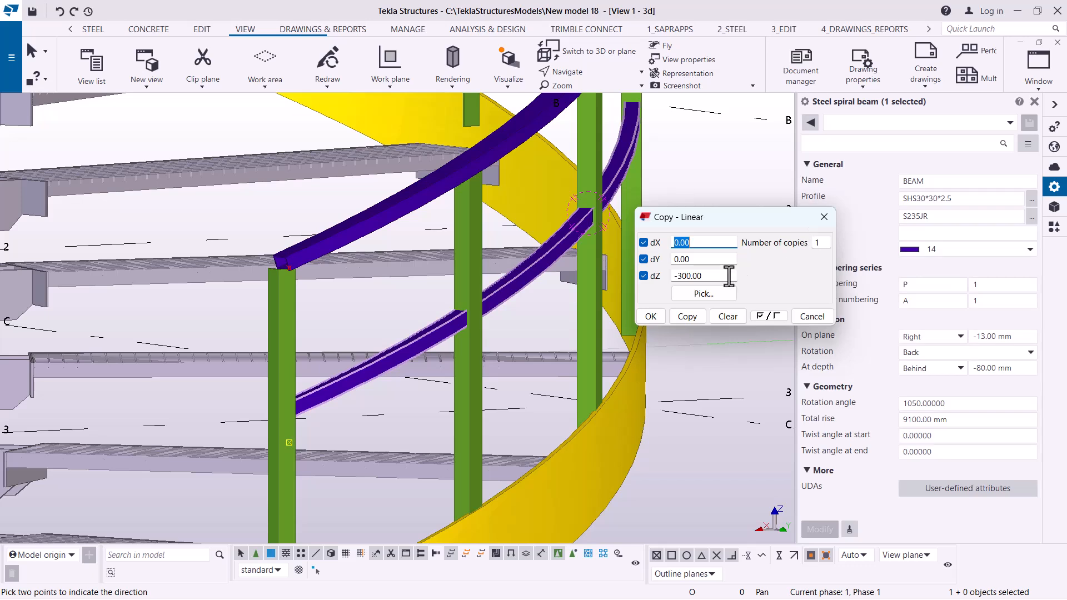
double_click(816, 243)
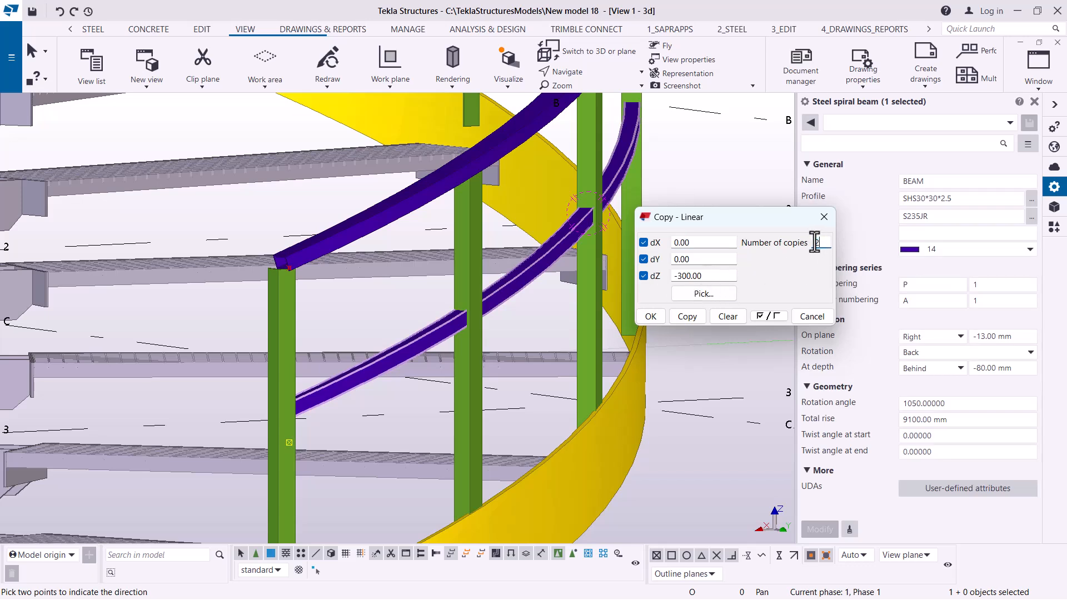
left_click(687, 317)
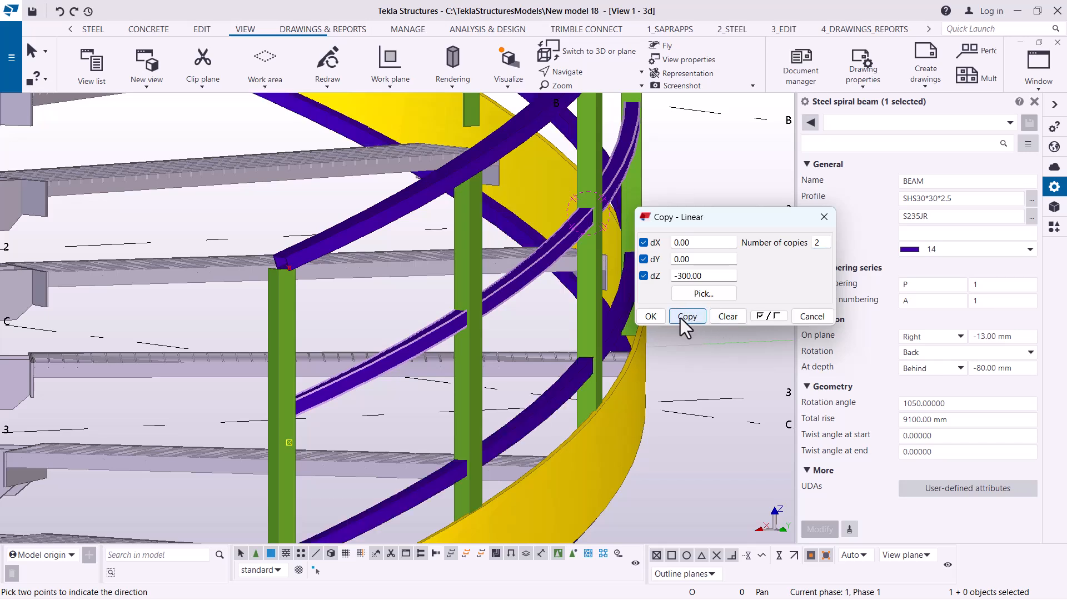
left_click(653, 315)
Step: End the copy command and delete the surplus lowest rail copy that runs below the stair stringer
right_click(699, 187)
left_click(739, 198)
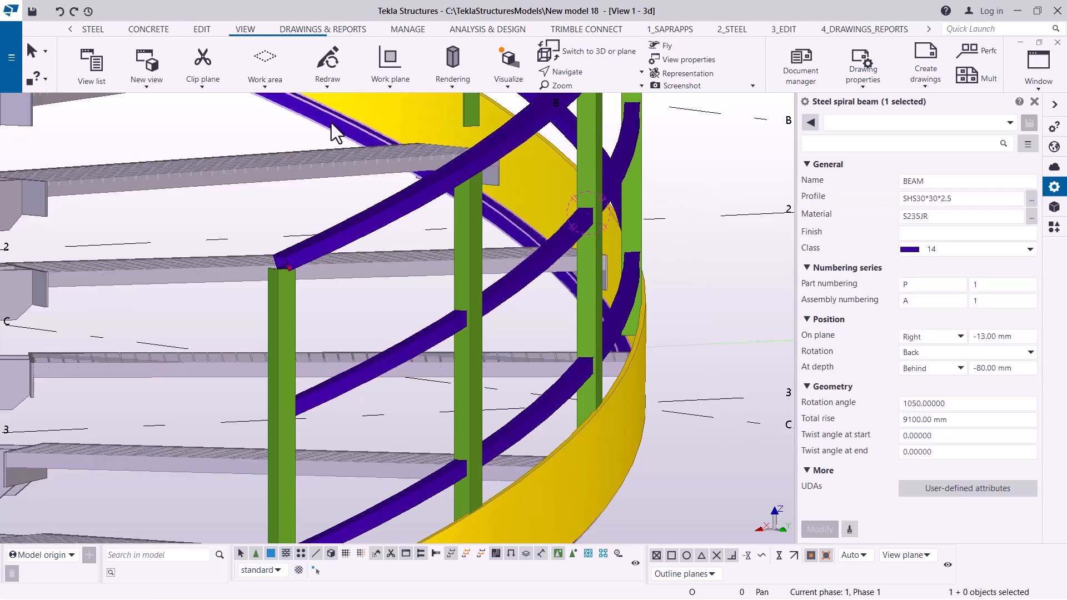
key("Delete")
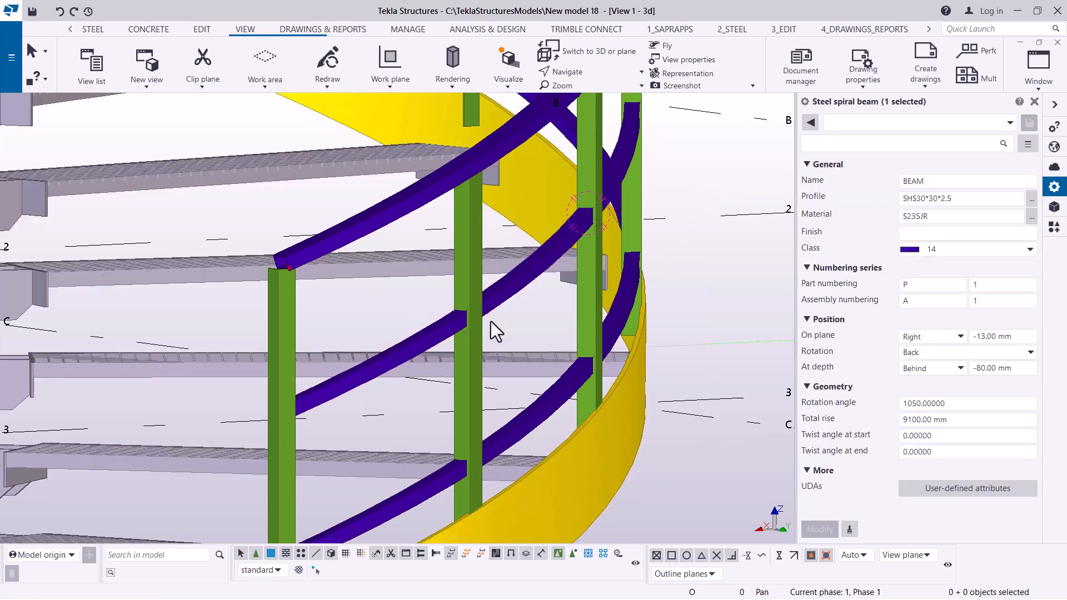
Step: Examine the handrail and both intermediate rails along the full staircase height, from the side and from above, using Pan
scroll(472, 319, "down", 1)
scroll(559, 277, "down", 3)
left_click(584, 76)
left_click(589, 91)
left_click_drag(572, 245, 268, 265)
scroll(591, 178, "up", 8)
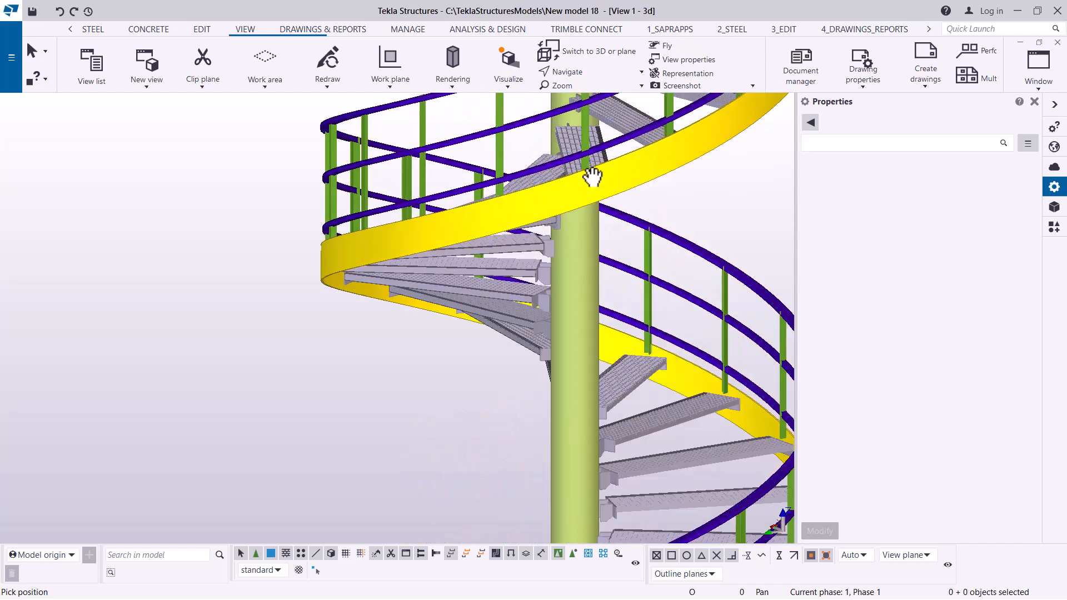
scroll(598, 273, "down", 10)
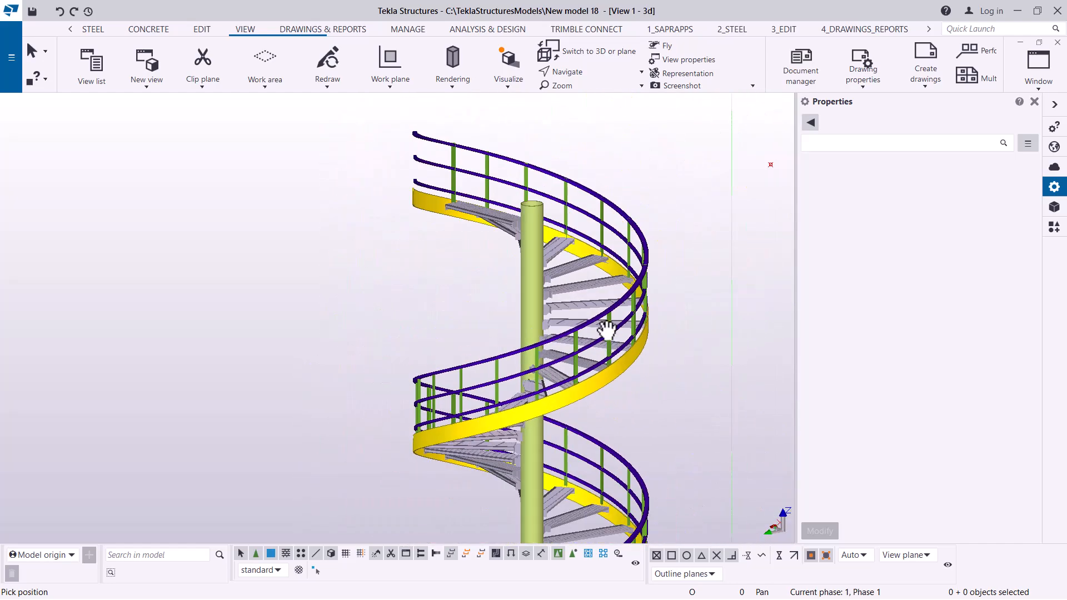
left_click_drag(596, 329, 376, 305)
middle_click_drag(376, 305, 583, 405, "ctrl")
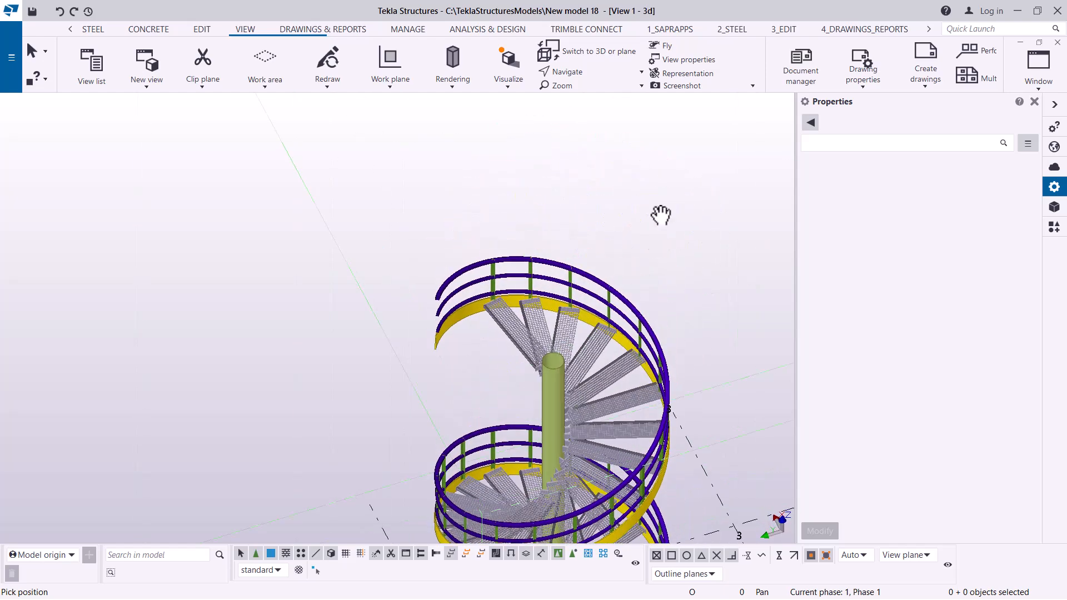
Step: Switch to the plane view and check in plan how the railing follows the outer ends of the treads
left_click(601, 50)
scroll(455, 209, "up", 3)
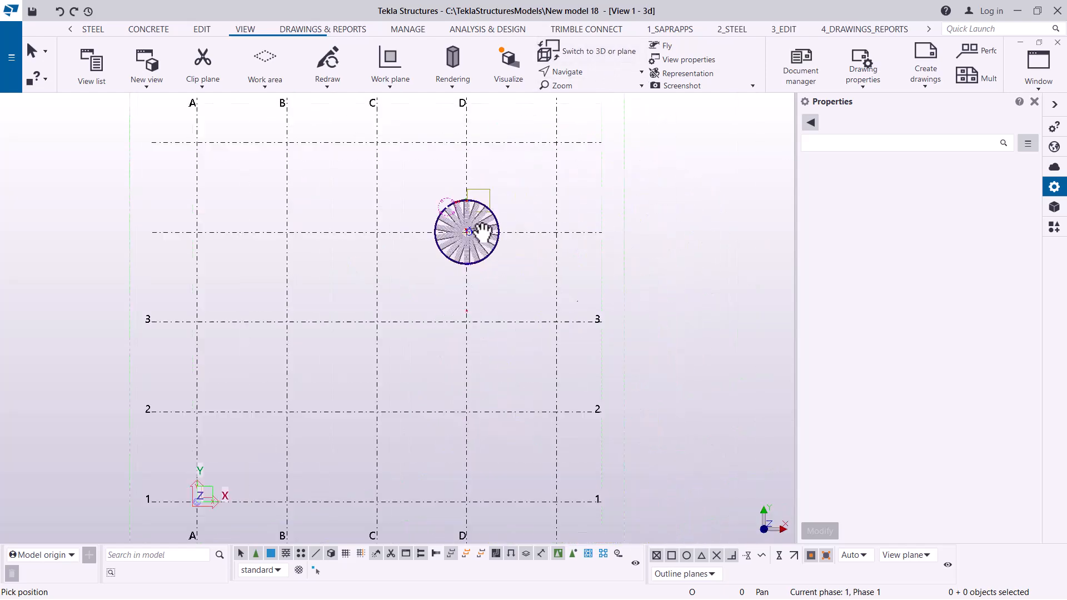
scroll(455, 208, "up", 6)
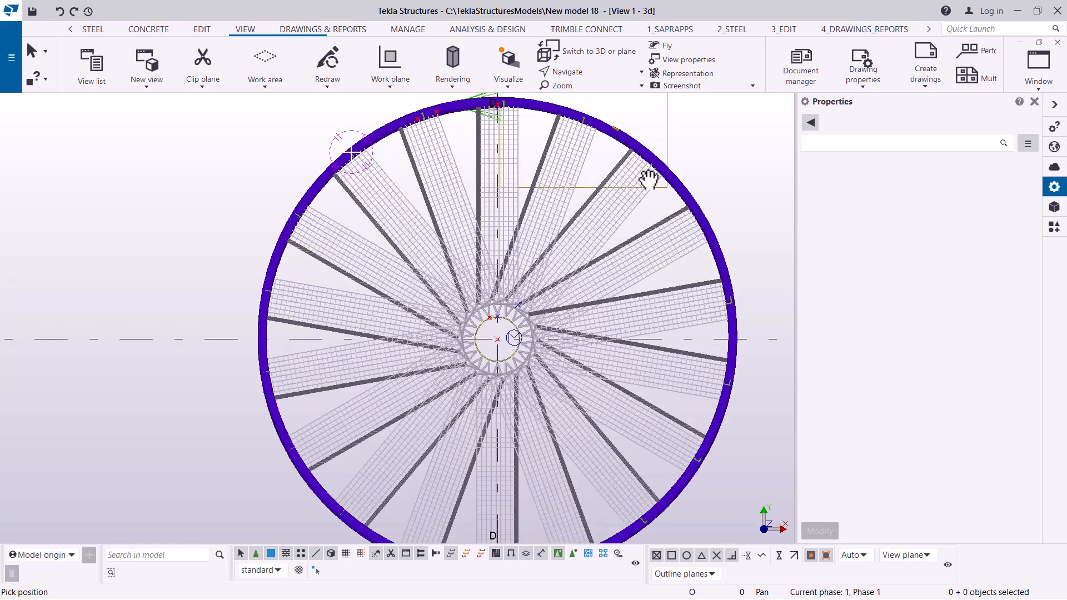
scroll(611, 133, "down", 2)
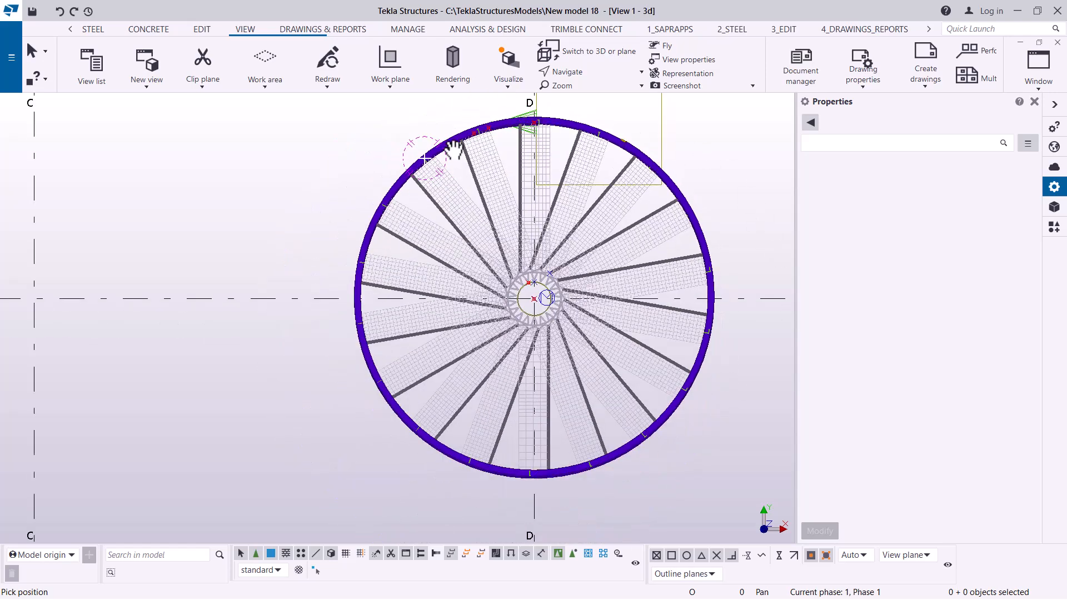
scroll(606, 132, "up", 2)
scroll(611, 127, "up", 3)
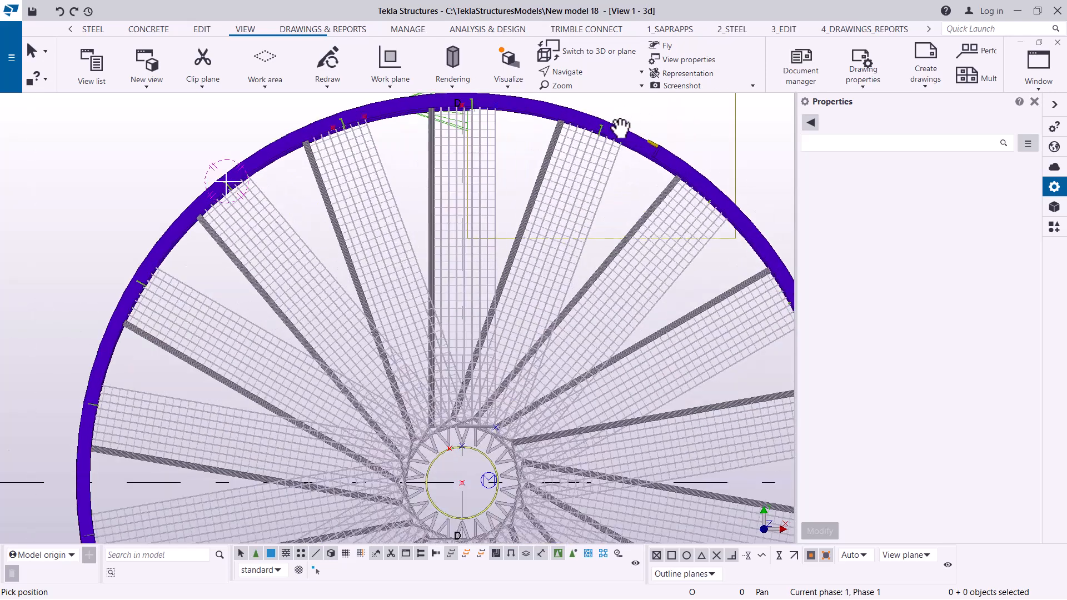
scroll(626, 131, "down", 4)
scroll(629, 136, "down", 2)
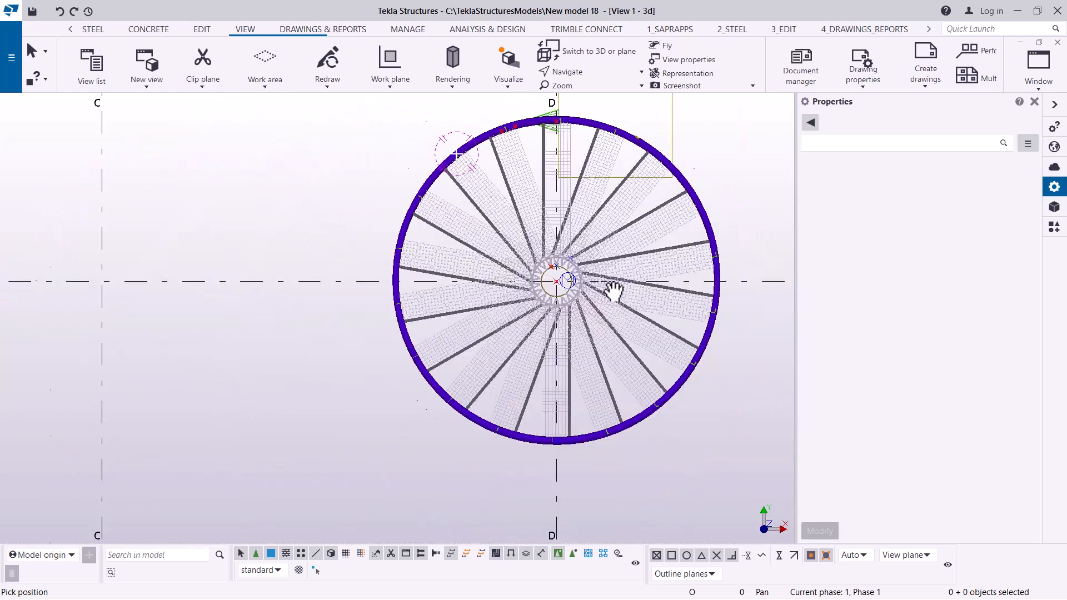
scroll(626, 255, "up", 4)
Step: Return to the 3D view, inspect the railing's lower end and the whole spiral staircase, and collapse the properties pane
left_click(602, 52)
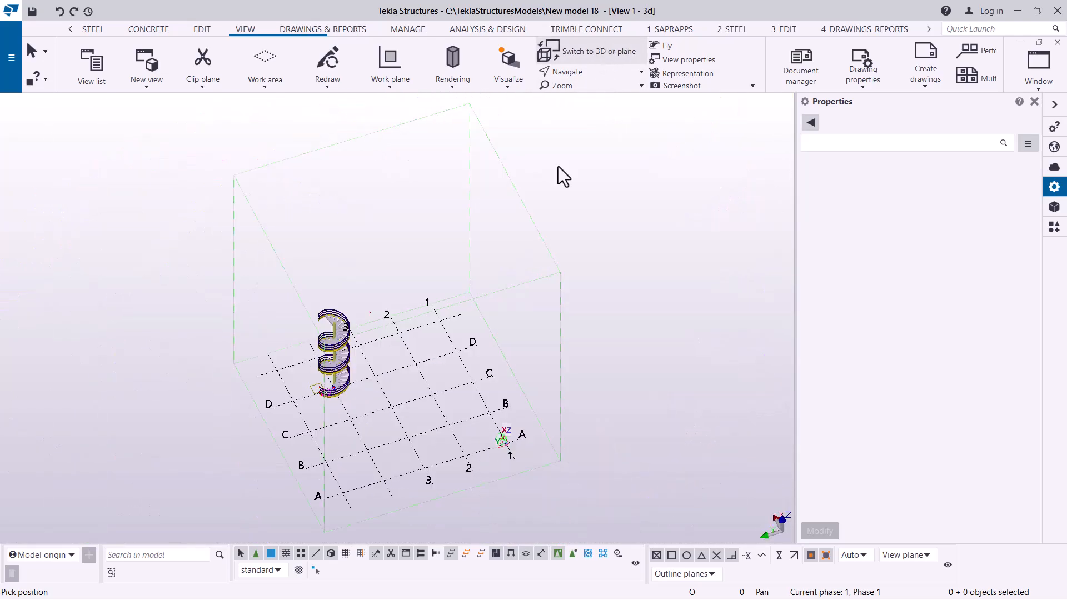
scroll(317, 395, "up", 5)
scroll(306, 396, "up", 8)
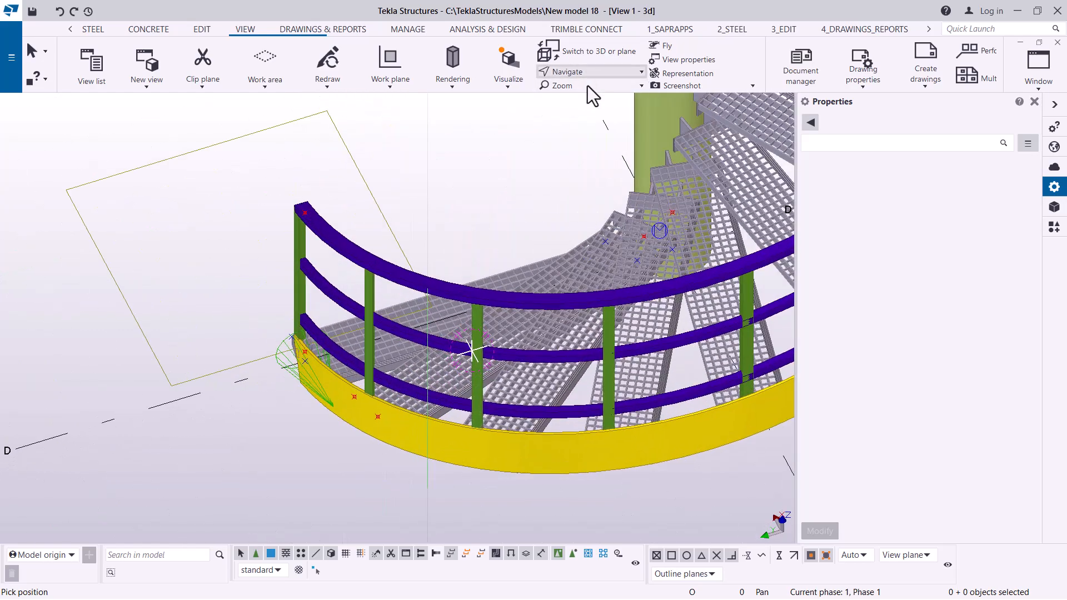
mouse_move(599, 249)
middle_mouse_down("ctrl")
mouse_move(688, 226)
mouse_move(600, 294)
mouse_move(643, 261)
mouse_move(374, 364)
mouse_move(662, 240)
middle_mouse_up("ctrl")
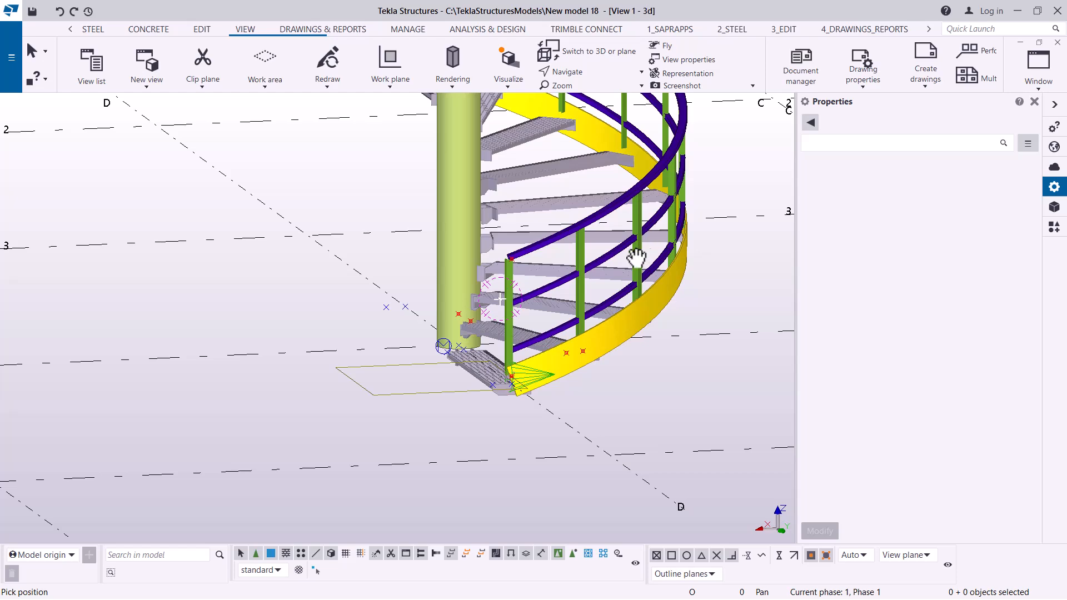
scroll(506, 378, "down", 5)
middle_click_drag(540, 344, 523, 404, "ctrl")
scroll(548, 258, "up", 4)
middle_click_drag(548, 278, 506, 318, "ctrl")
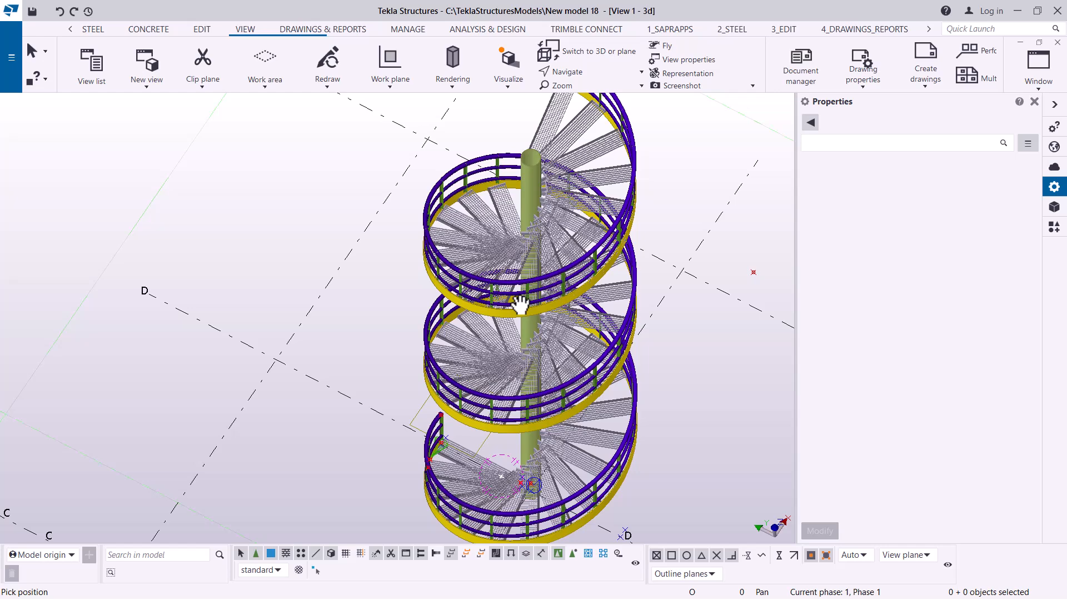
left_click(1054, 105)
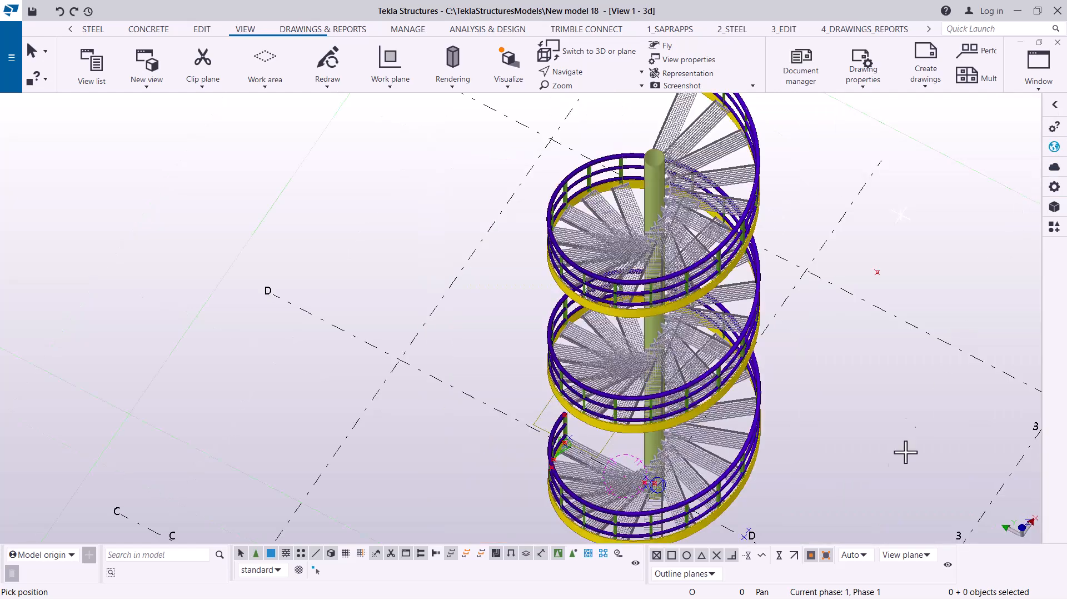